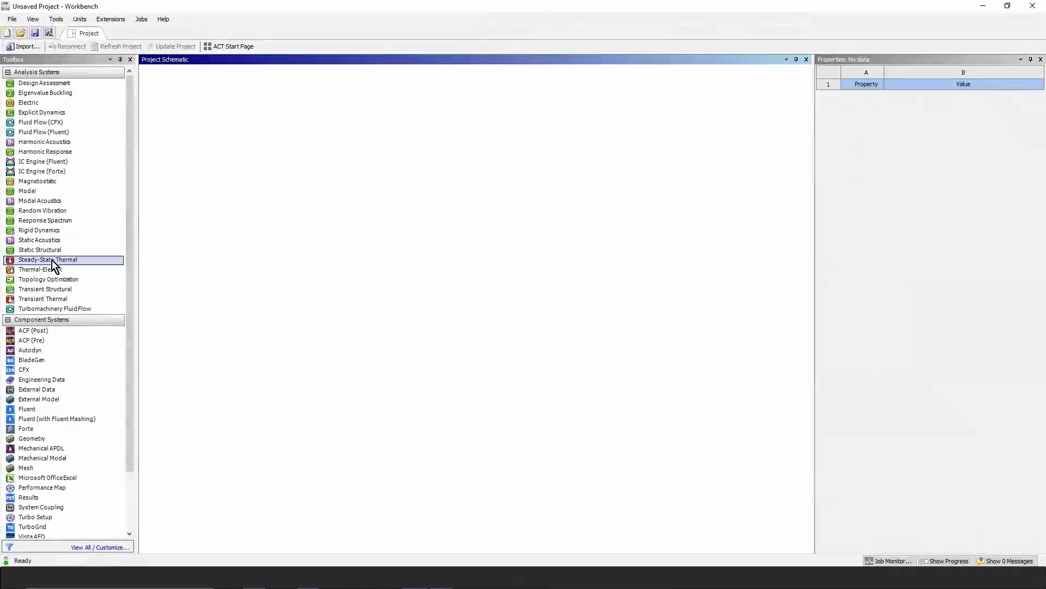
# Create a Steady-State Thermal system and add a Static Structural system linked to its Solution cell.
pyautogui.moveTo(51, 260); pyautogui.dragTo(211, 115)
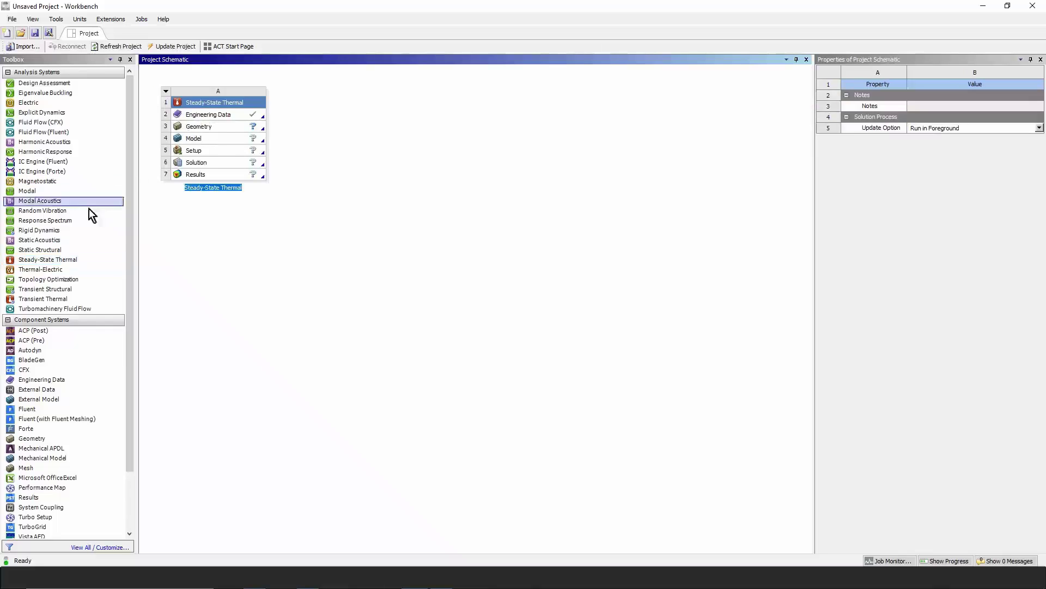
pyautogui.moveTo(46, 252); pyautogui.dragTo(221, 163)
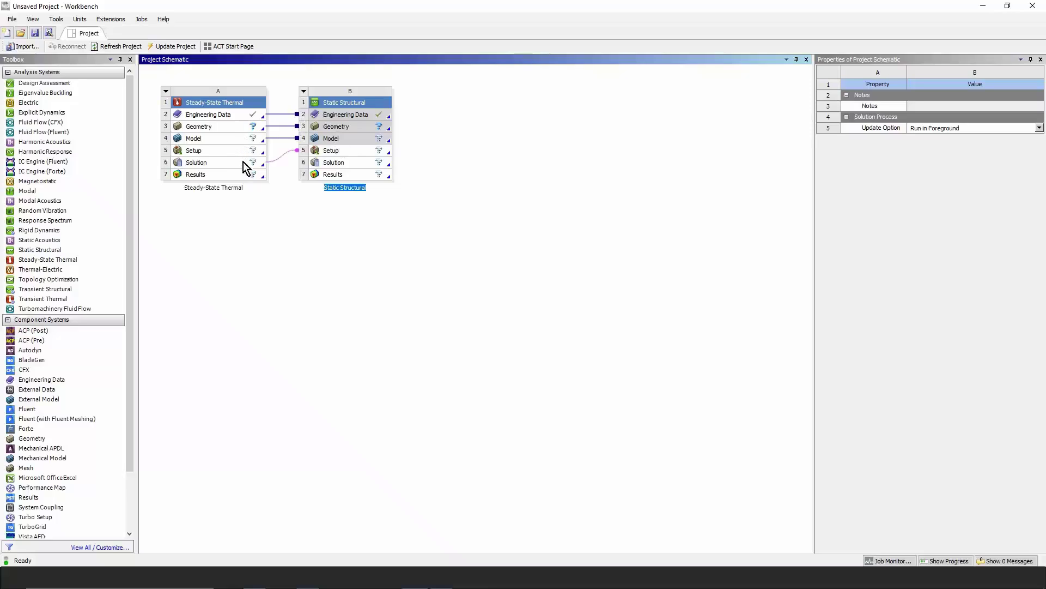
pyautogui.moveTo(265, 165); pyautogui.dragTo(330, 153)
# Import Contact_WS3.stp as the geometry of the Steady-State Thermal system.
pyautogui.click(223, 130)
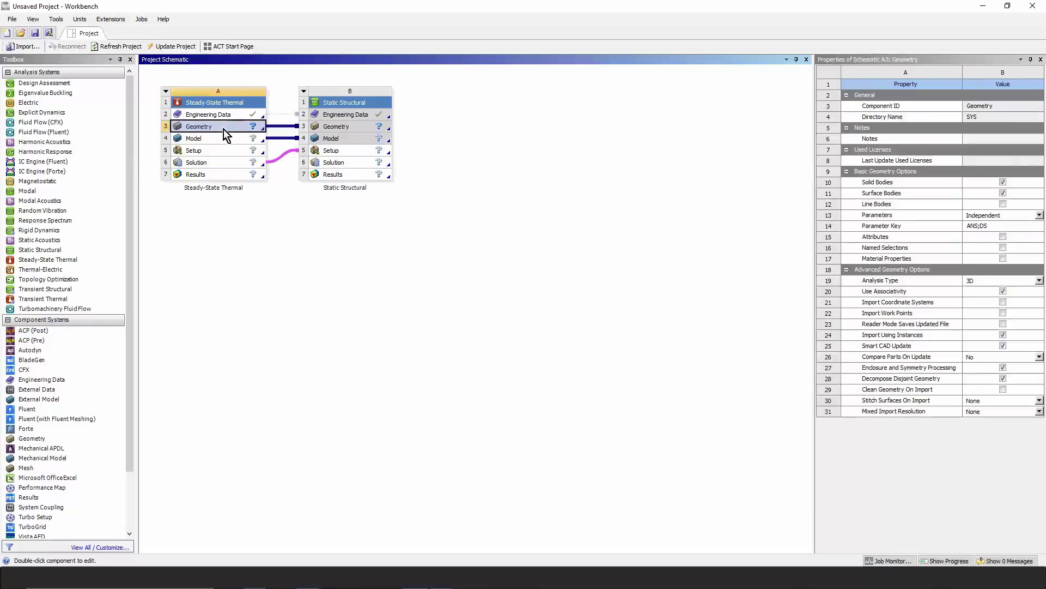
pyautogui.rightClick(225, 131)
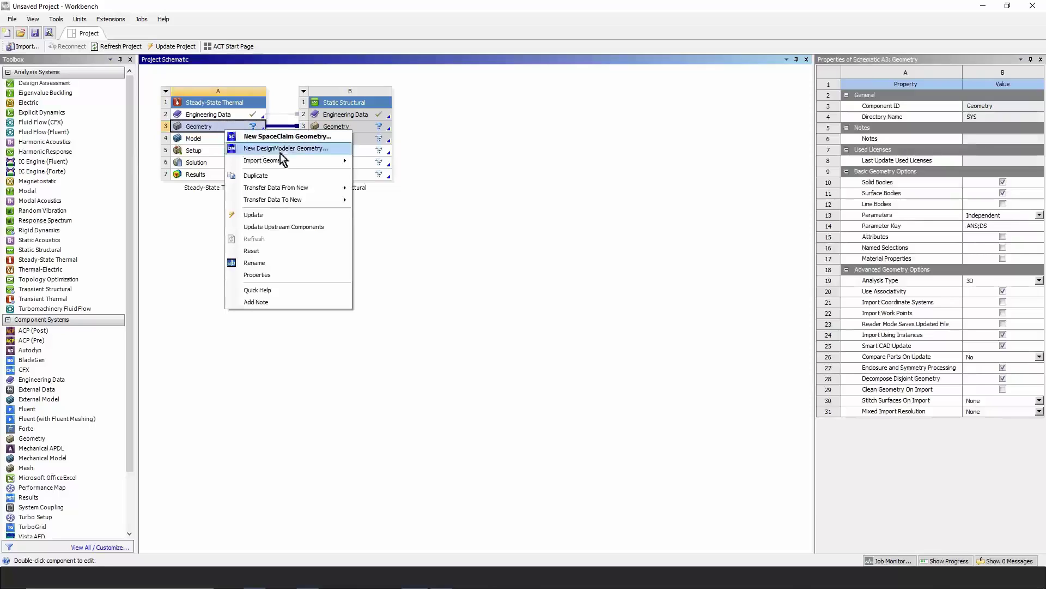
pyautogui.moveTo(286, 161)
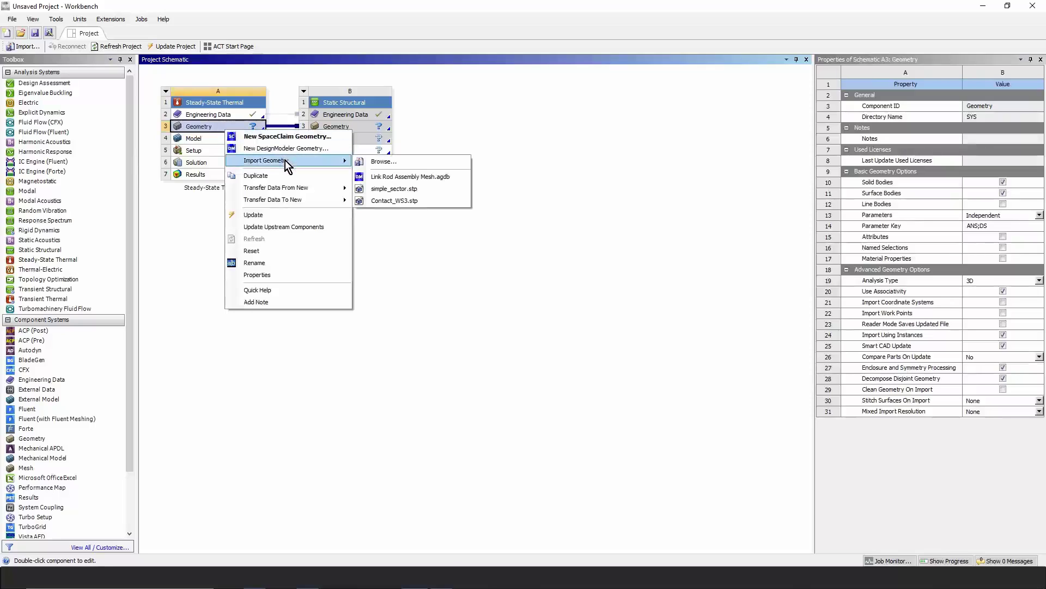
pyautogui.click(399, 202)
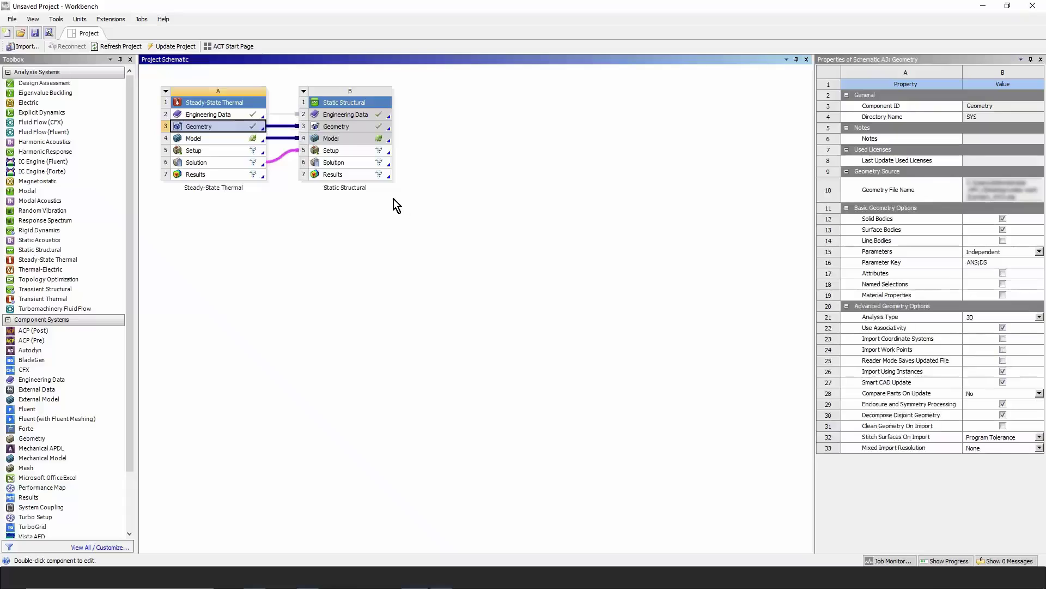
pyautogui.click(354, 227)
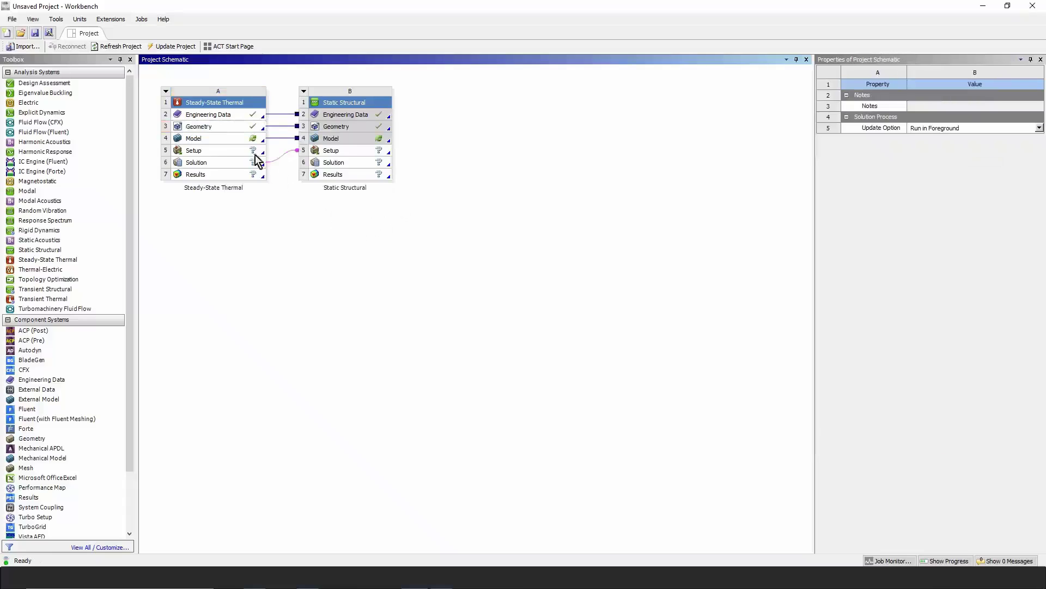
# Open the thermal system's Model for editing in Mechanical and dismiss the usage tips.
pyautogui.click(228, 139)
pyautogui.rightClick(226, 138)
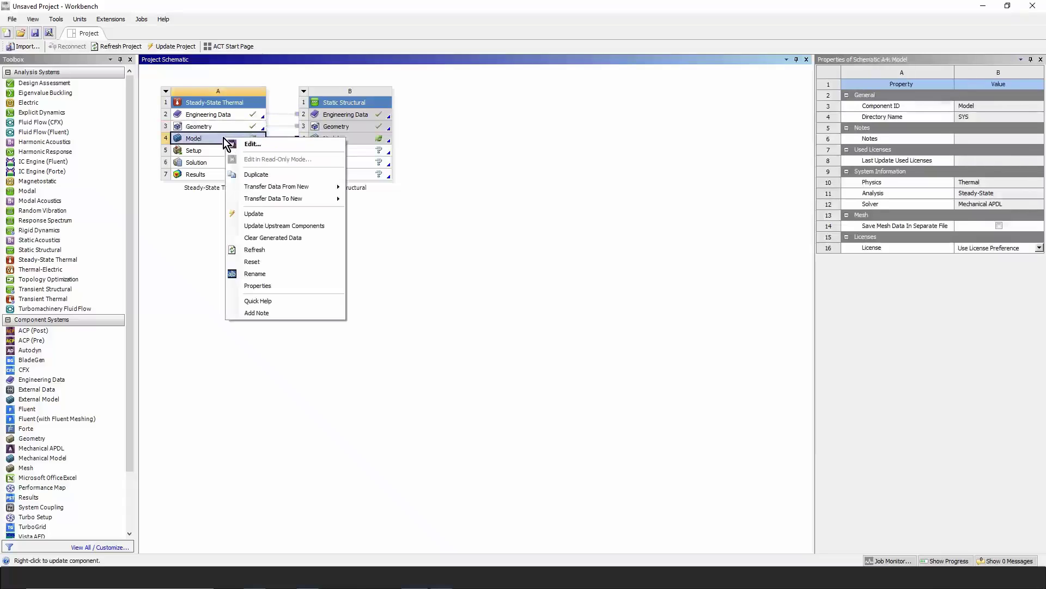
pyautogui.click(262, 145)
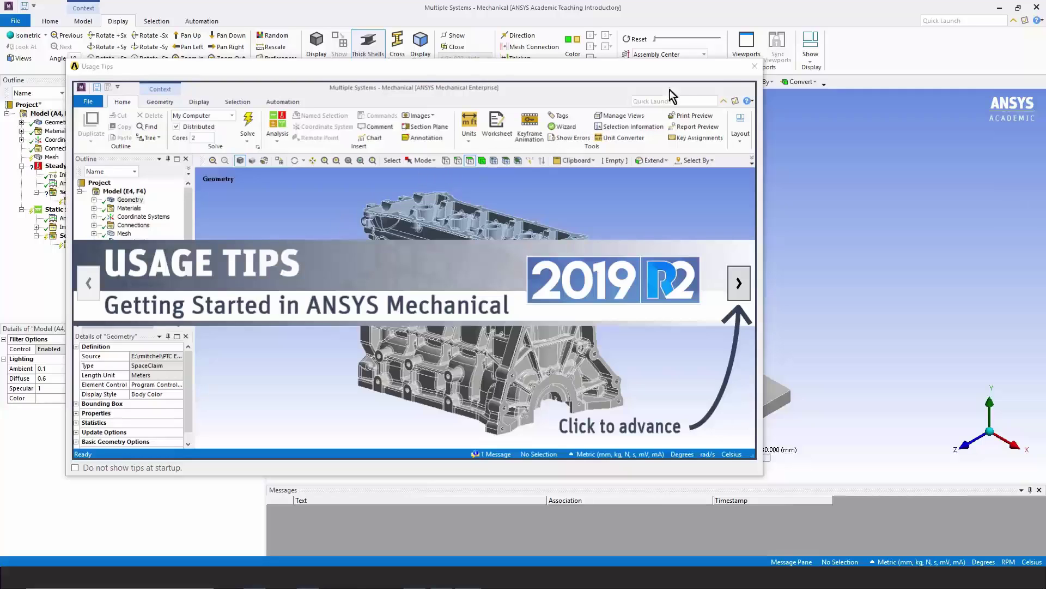
pyautogui.click(755, 66)
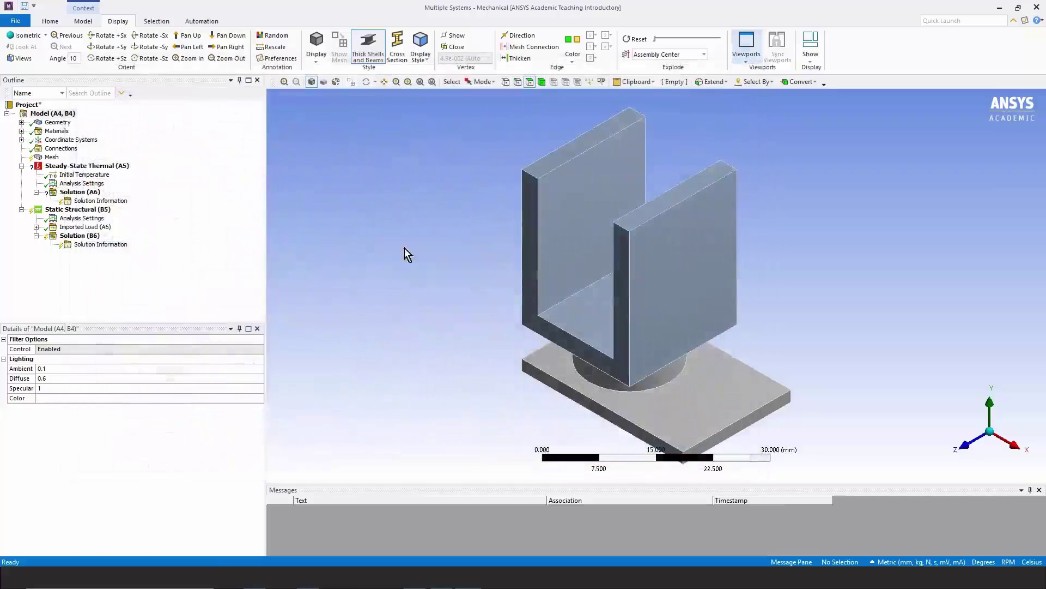
# Insert a manual contact region under Connections for the gap between the U-shaped bracket and the lower plate's boss.
pyautogui.moveTo(445, 351); pyautogui.dragTo(500, 353, button='middle')
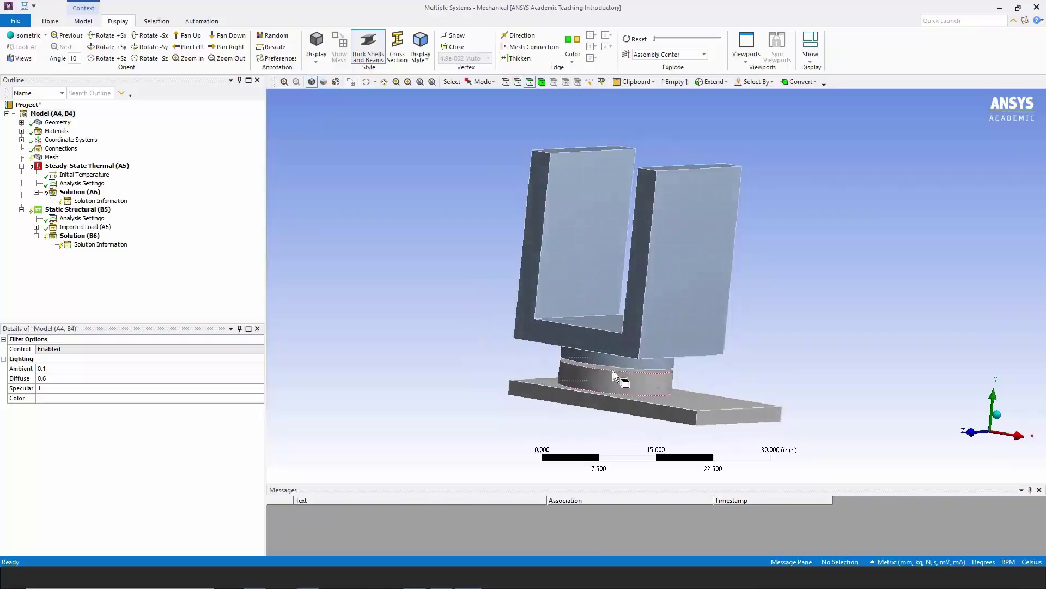
pyautogui.moveTo(443, 323)
pyautogui.mouseDown(button='middle')
pyautogui.moveTo(443, 276)
pyautogui.moveTo(439, 315)
pyautogui.moveTo(470, 311)
pyautogui.moveTo(462, 327)
pyautogui.mouseUp(button='middle')
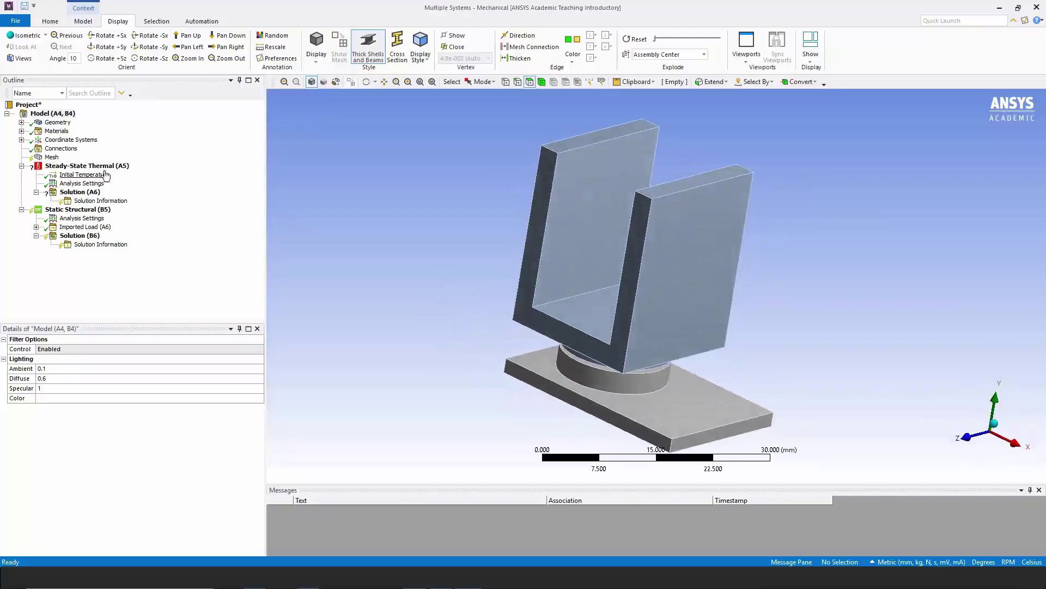
pyautogui.click(88, 166)
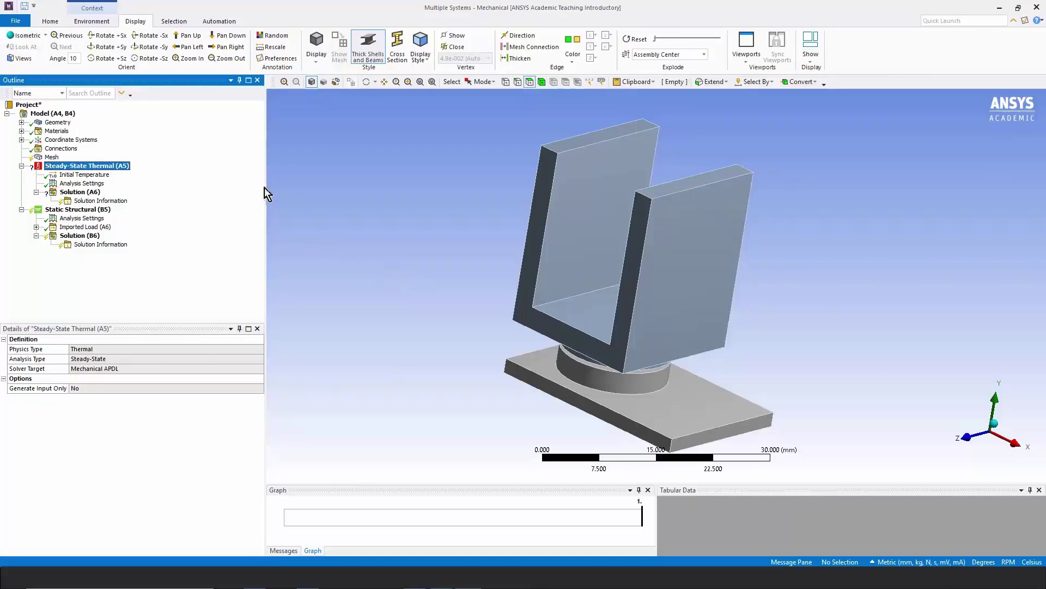
pyautogui.click(60, 150)
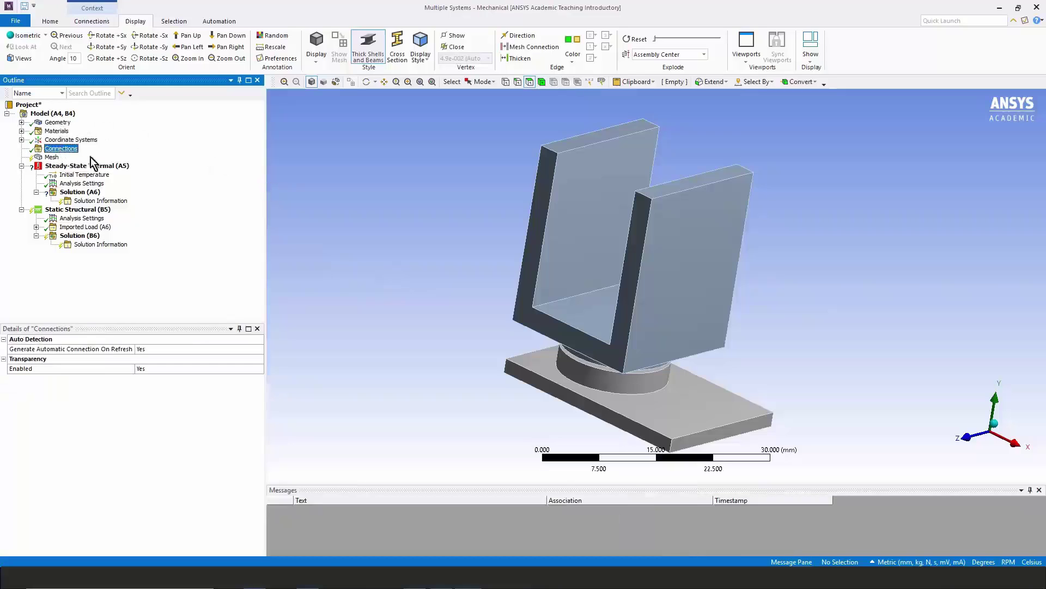
pyautogui.moveTo(433, 270); pyautogui.dragTo(206, 243, button='middle')
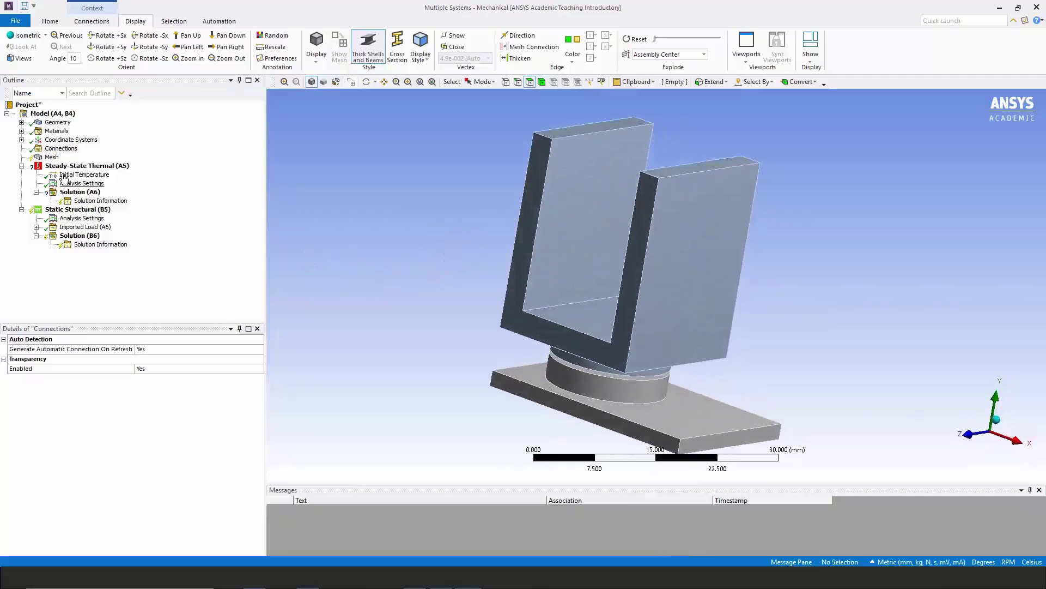
pyautogui.moveTo(476, 345)
pyautogui.mouseDown(button='middle')
pyautogui.moveTo(493, 320)
pyautogui.moveTo(472, 342)
pyautogui.mouseUp(button='middle')
pyautogui.click(62, 150)
pyautogui.rightClick(62, 149)
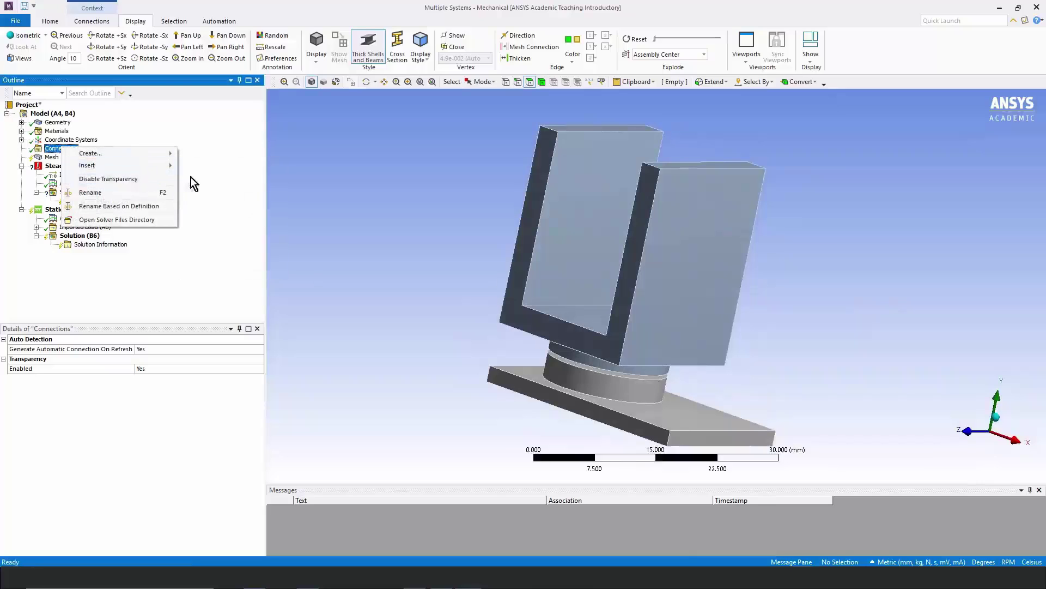
pyautogui.moveTo(162, 157)
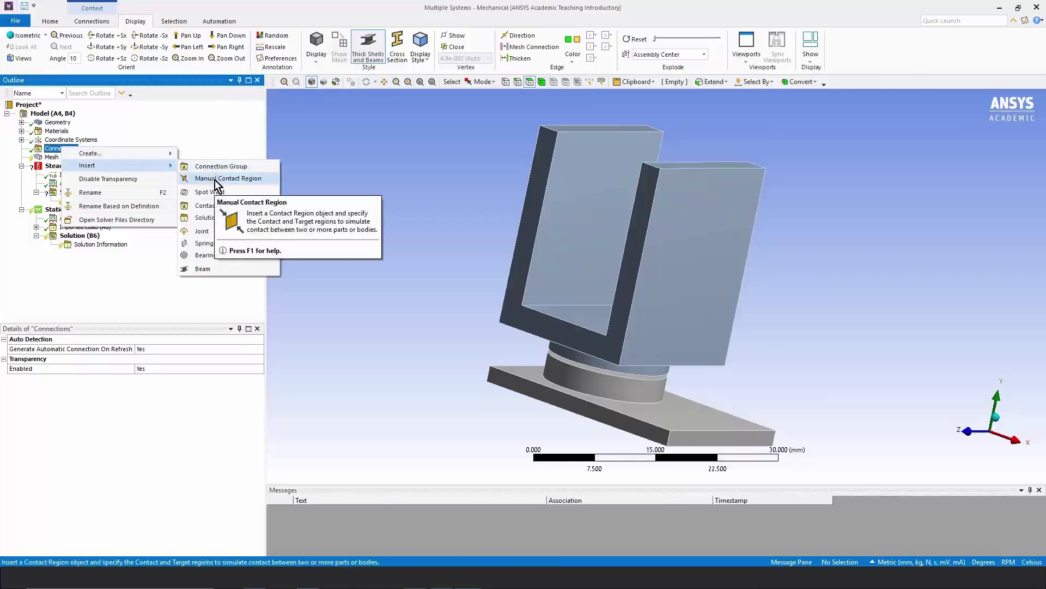
pyautogui.click(217, 184)
# Scope the contact to the top circular face of the lower plate's boss and the target to the bracket's circular underside face.
pyautogui.click(106, 359)
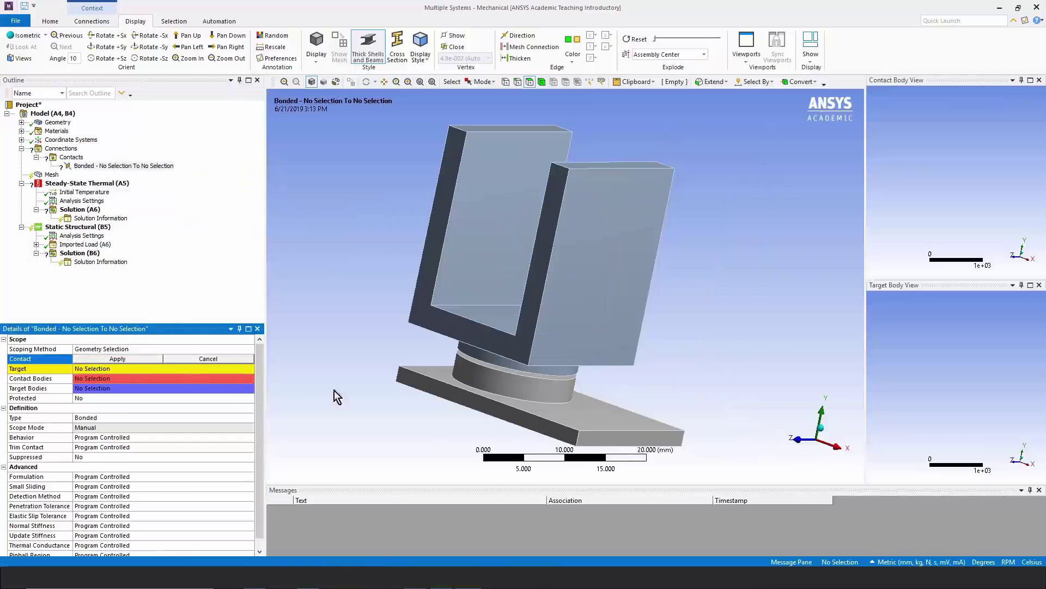
pyautogui.click(470, 356)
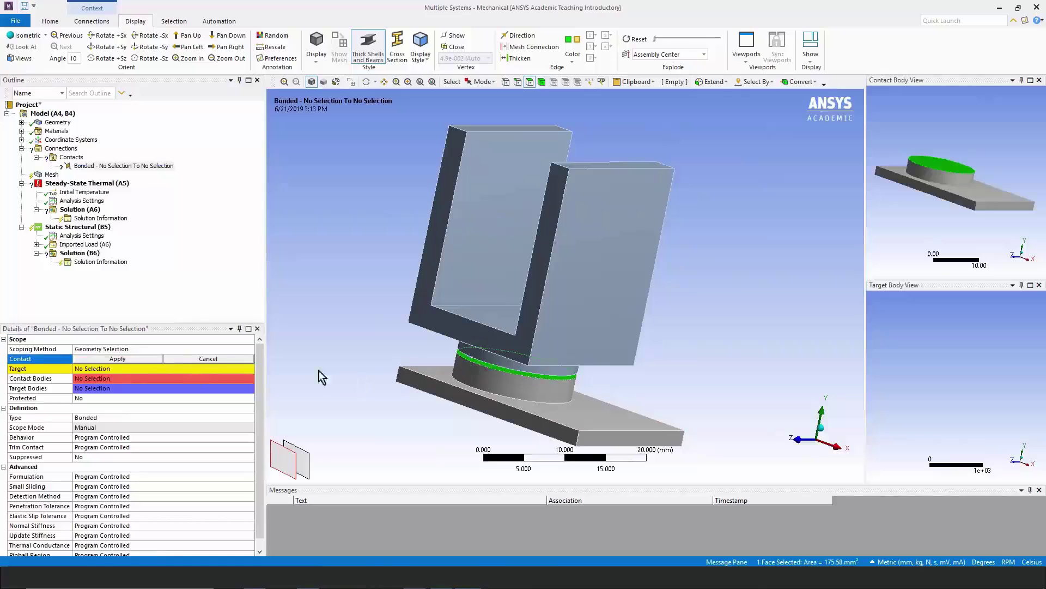
pyautogui.click(142, 359)
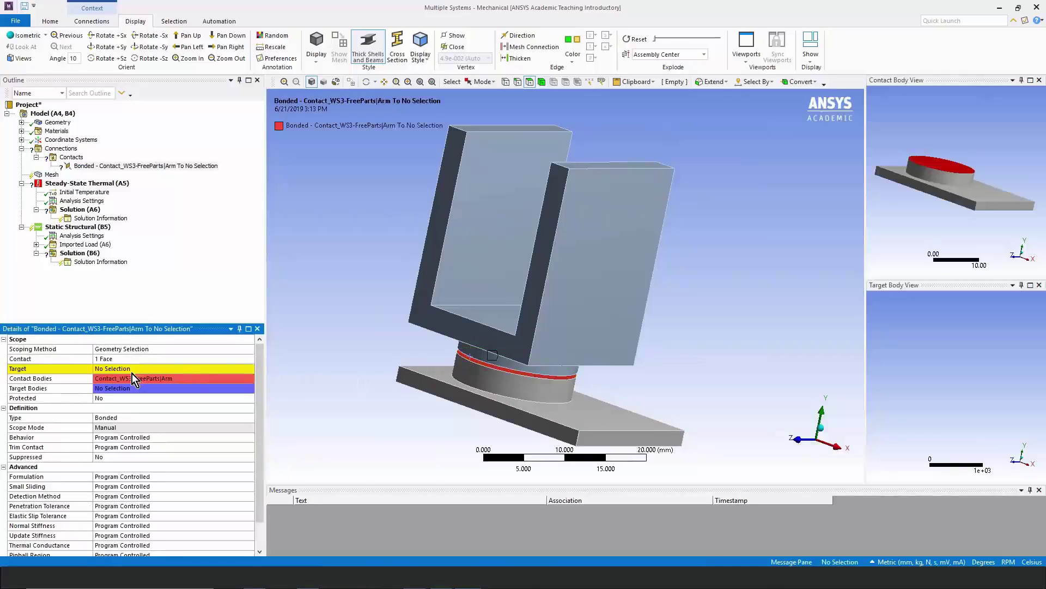
pyautogui.click(132, 371)
pyautogui.moveTo(493, 425); pyautogui.dragTo(501, 376, button='middle')
pyautogui.click(507, 357)
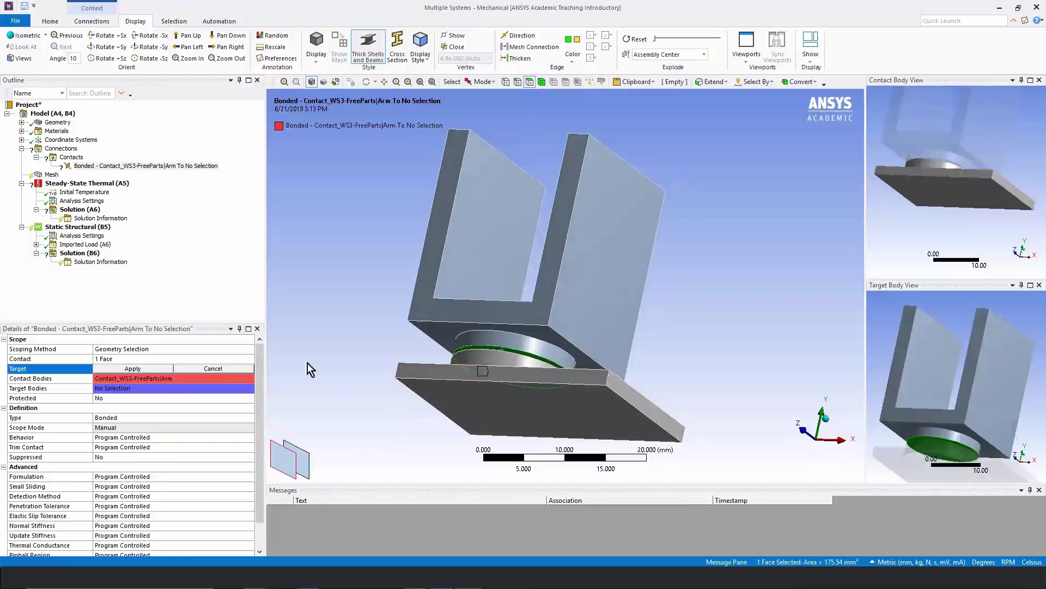
pyautogui.click(144, 369)
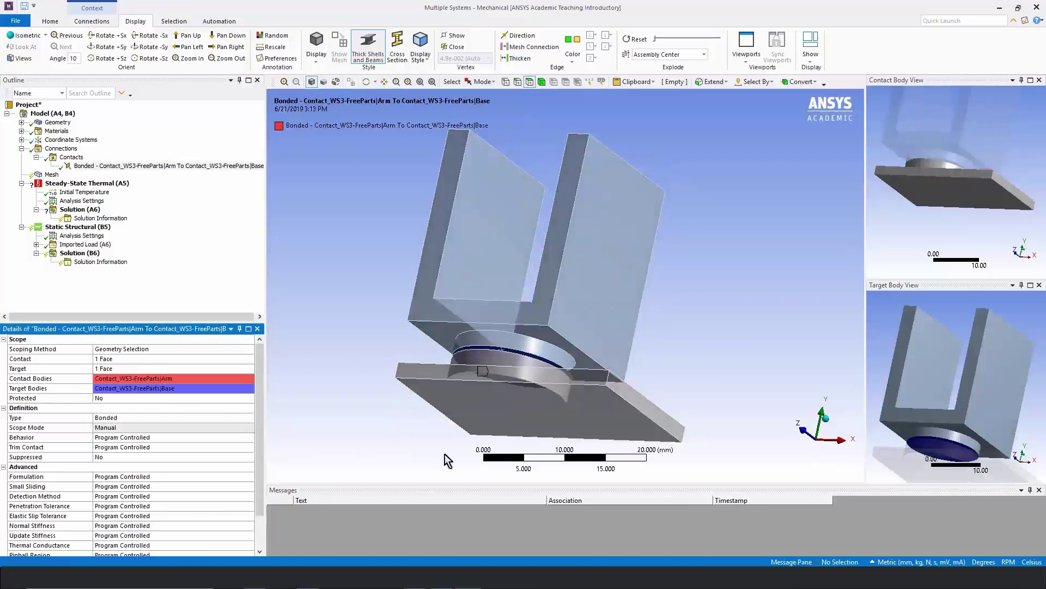
# Define the bonded contact's pinball region by Radius and set the pinball radius to 2 mm.
pyautogui.moveTo(454, 455); pyautogui.dragTo(373, 414, button='middle')
pyautogui.scroll(-1, 154, 394)
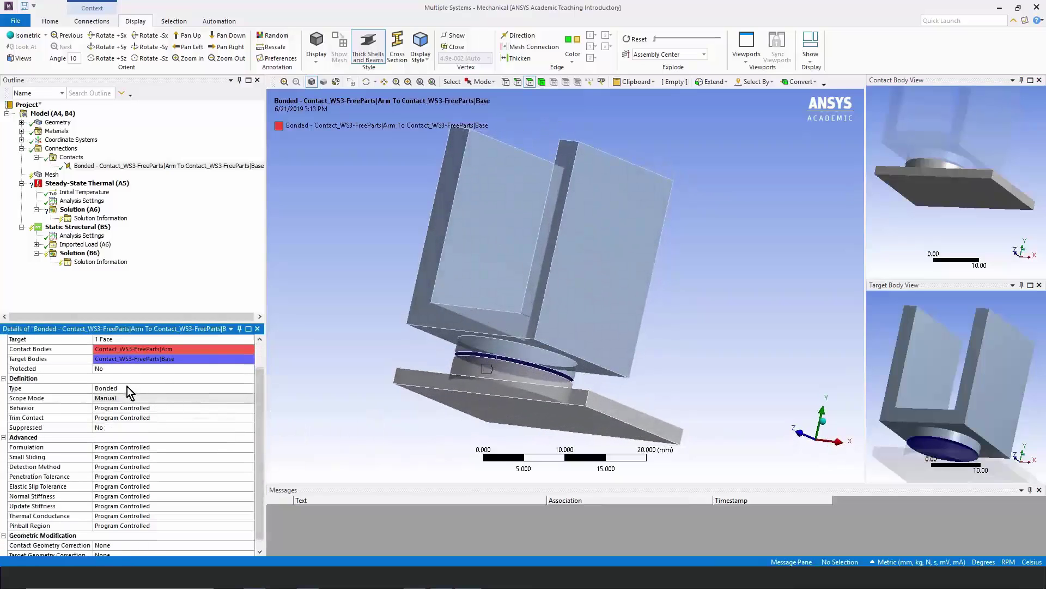
pyautogui.moveTo(257, 382); pyautogui.dragTo(259, 420)
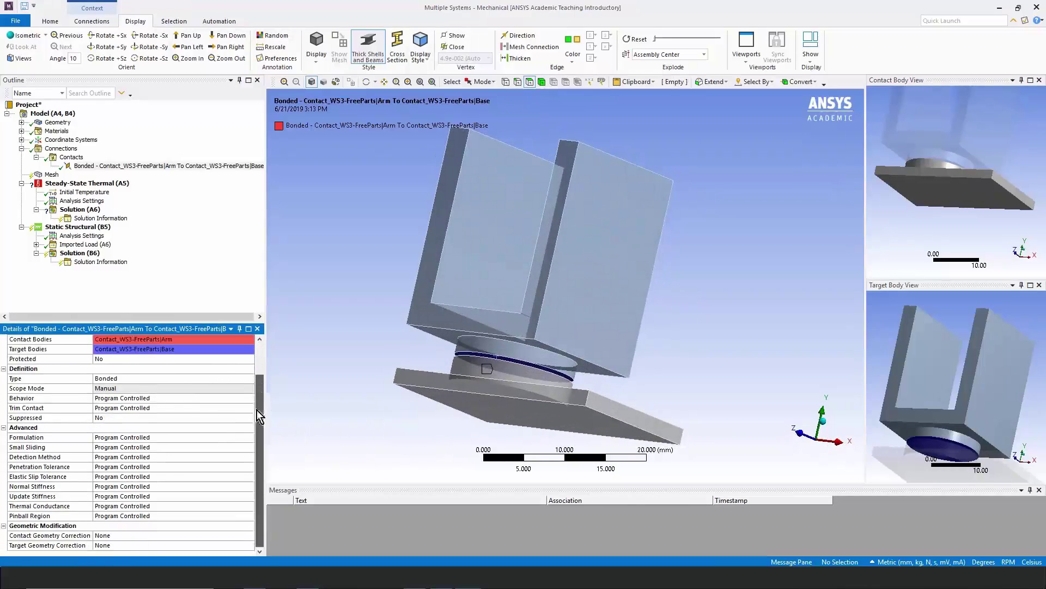
pyautogui.click(163, 515)
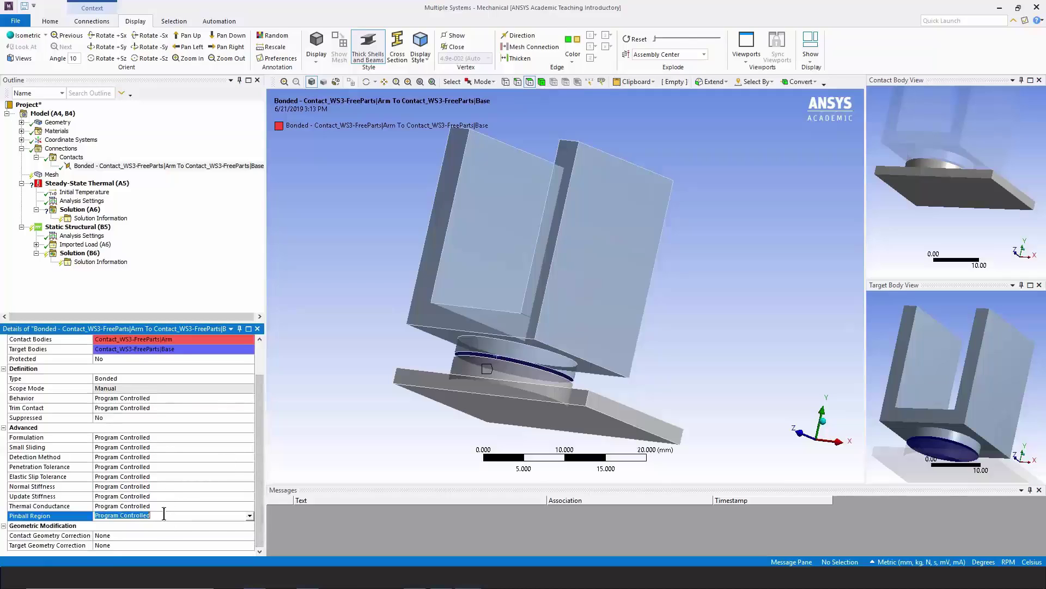
pyautogui.click(249, 515)
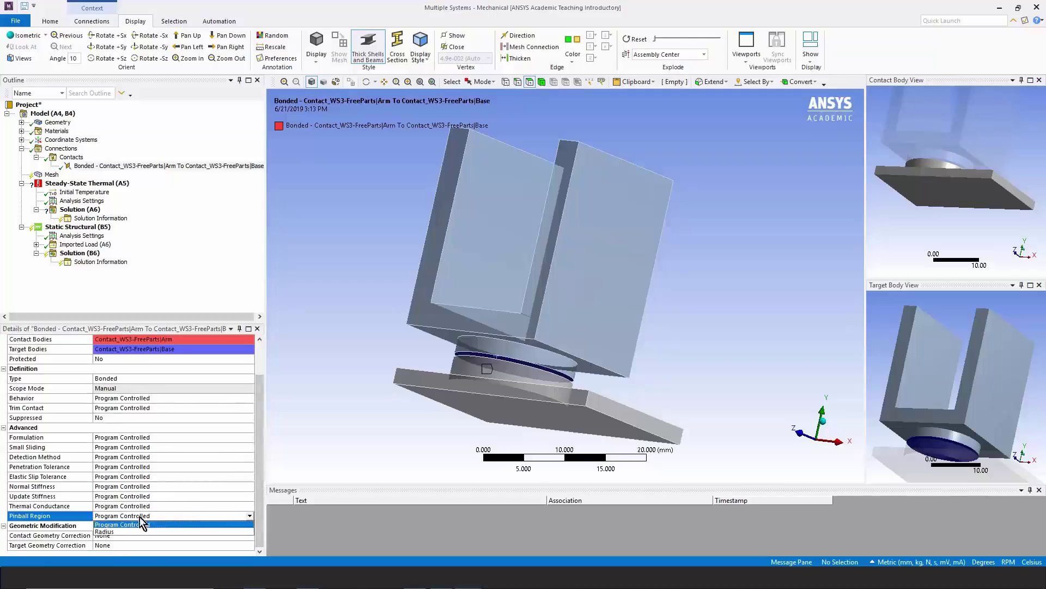
pyautogui.click(120, 530)
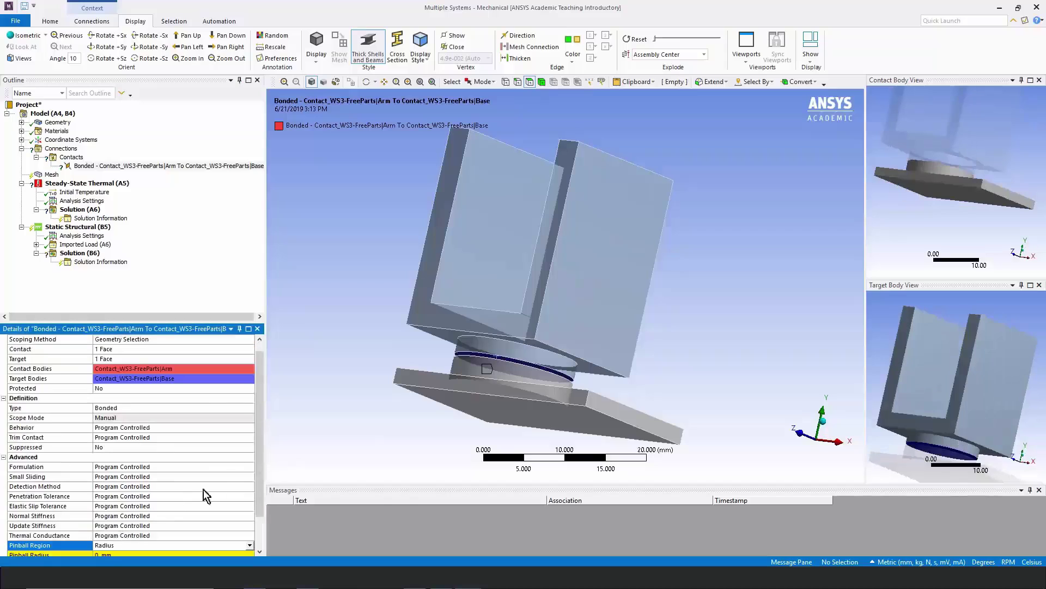
pyautogui.moveTo(260, 474); pyautogui.dragTo(260, 537)
pyautogui.click(132, 516)
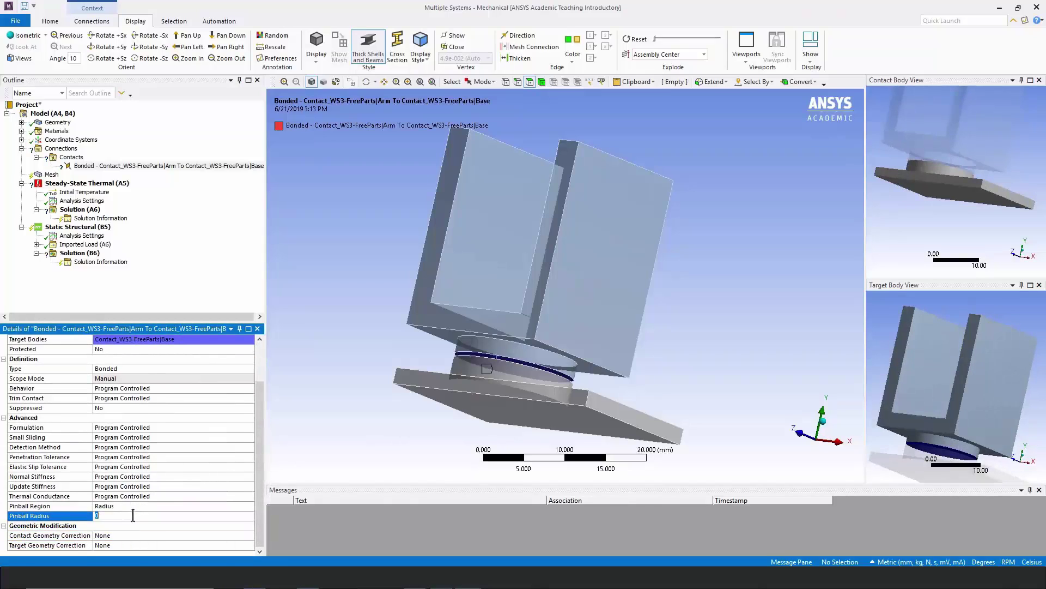
pyautogui.write('2')
pyautogui.press('Return')
# Set the bonded contact's pinball radius to 1 mm and check the sphere's size against the gap between the faces.
pyautogui.moveTo(507, 394); pyautogui.dragTo(501, 399, button='middle')
pyautogui.click(130, 515)
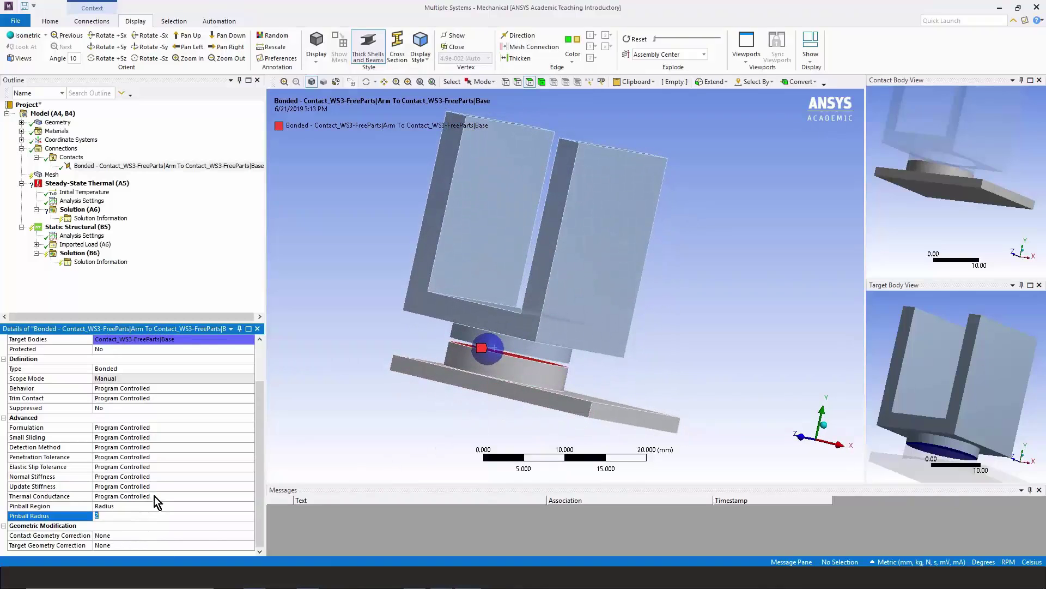
pyautogui.write('1')
pyautogui.press('Return')
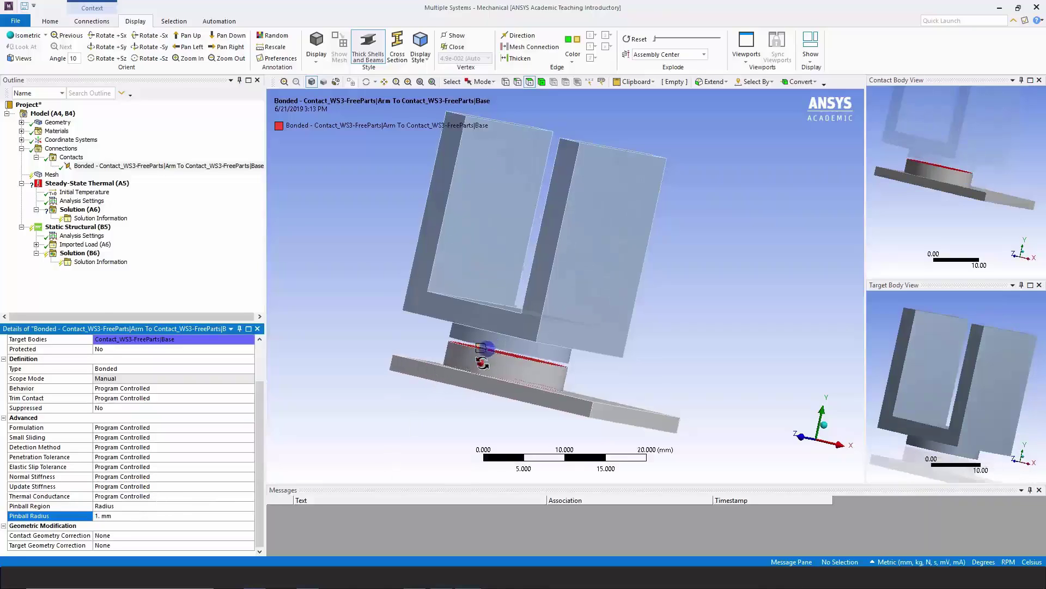
pyautogui.moveTo(475, 357); pyautogui.dragTo(480, 363, button='middle')
pyautogui.moveTo(479, 363); pyautogui.dragTo(518, 374, button='right')
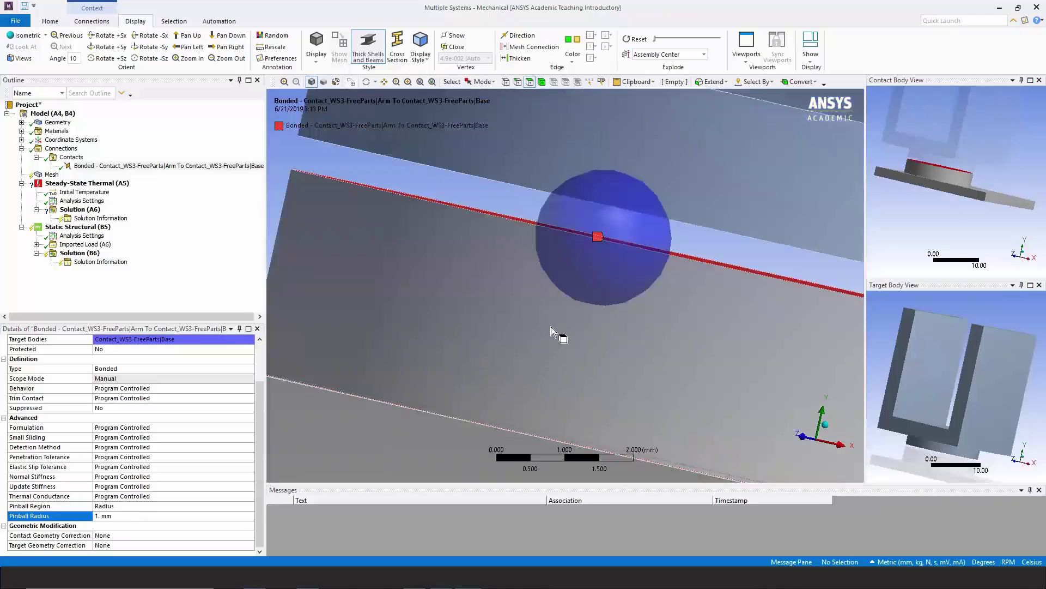
pyautogui.moveTo(552, 330)
pyautogui.mouseDown(button='middle')
pyautogui.moveTo(554, 320)
pyautogui.moveTo(537, 334)
pyautogui.mouseUp(button='middle')
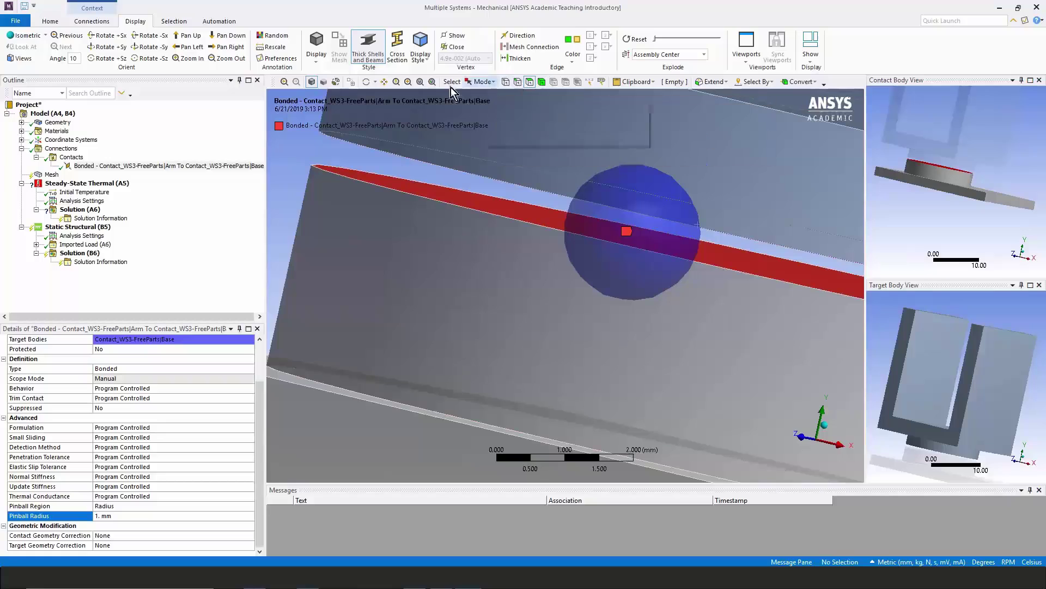
pyautogui.click(420, 82)
pyautogui.moveTo(389, 260); pyautogui.dragTo(387, 257, button='middle')
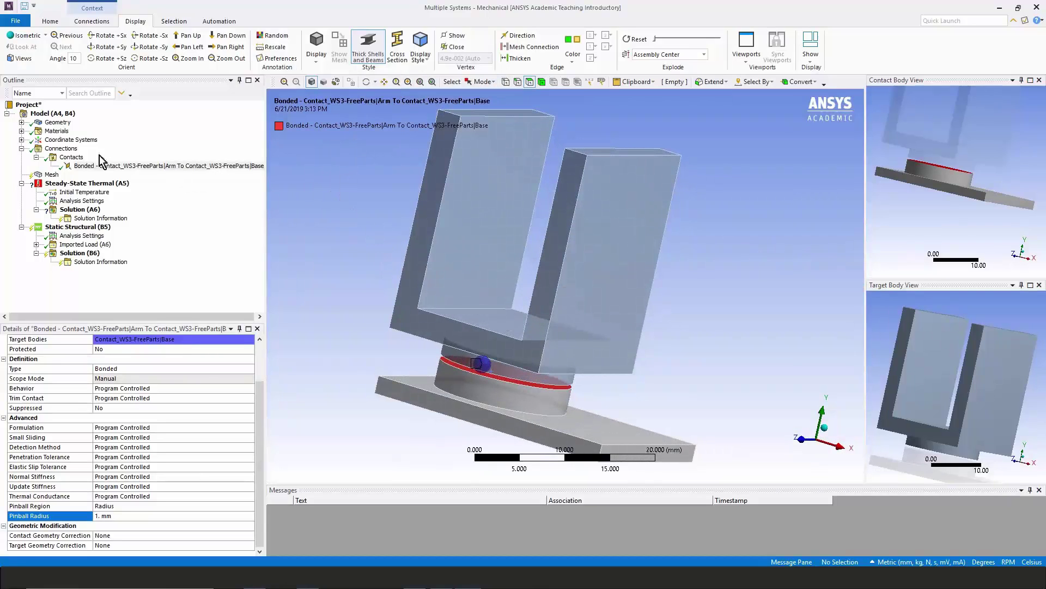
# Generate the mesh of both bodies with the default mesh settings.
pyautogui.click(55, 175)
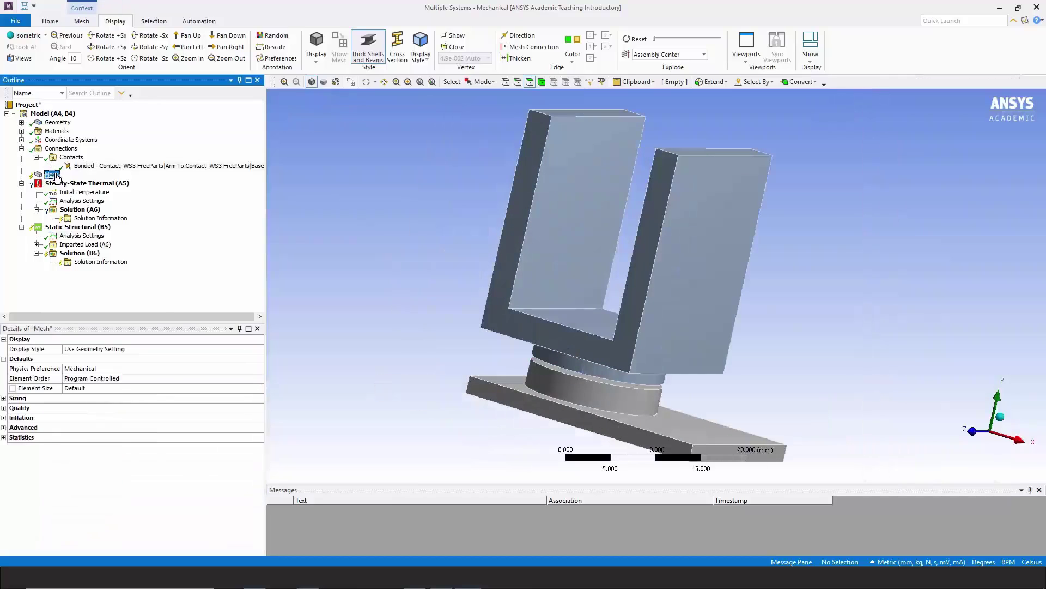
pyautogui.rightClick(57, 174)
pyautogui.moveTo(78, 178)
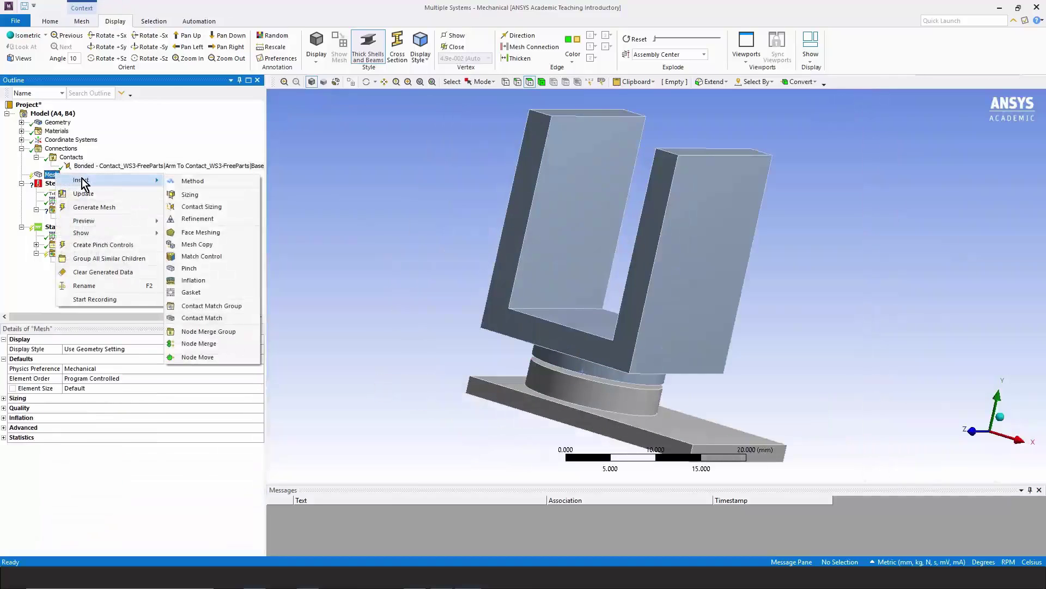
pyautogui.click(120, 207)
pyautogui.moveTo(374, 215)
pyautogui.mouseDown(button='middle')
pyautogui.moveTo(384, 238)
pyautogui.moveTo(369, 207)
pyautogui.moveTo(373, 224)
pyautogui.mouseUp(button='middle')
# Set the mesh sizing resolution to 6, regenerate the mesh and show its node and element statistics.
pyautogui.click(6, 409)
pyautogui.click(4, 398)
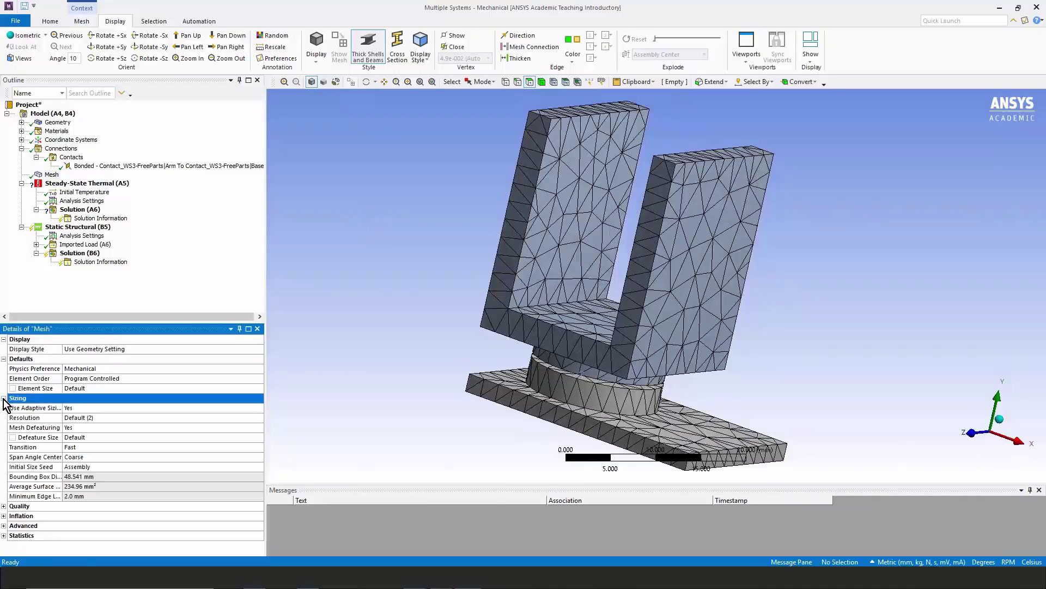
pyautogui.click(138, 417)
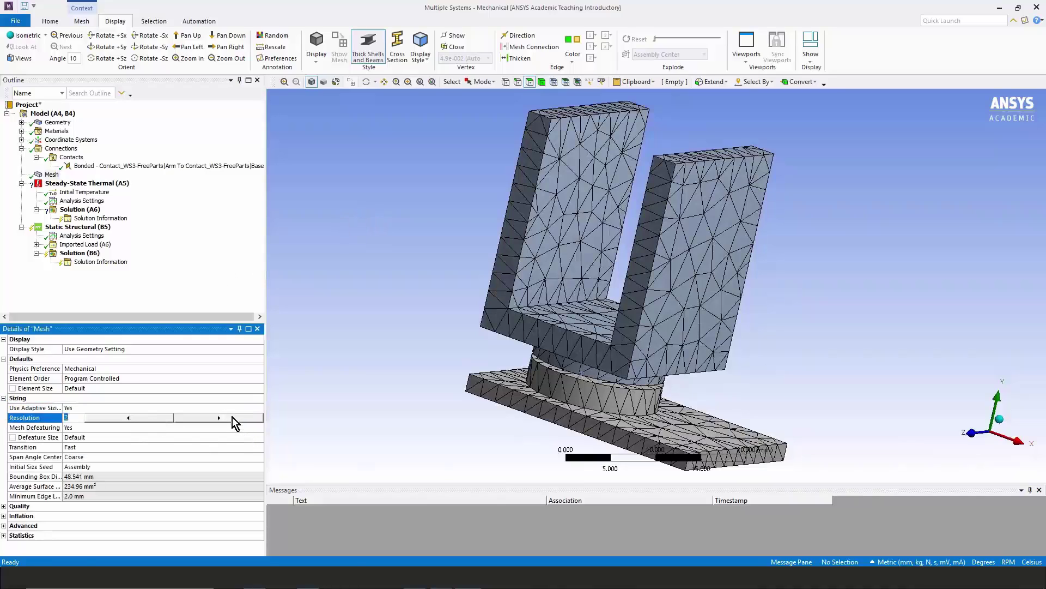
pyautogui.click(232, 417)
pyautogui.click(232, 417)
pyautogui.rightClick(53, 174)
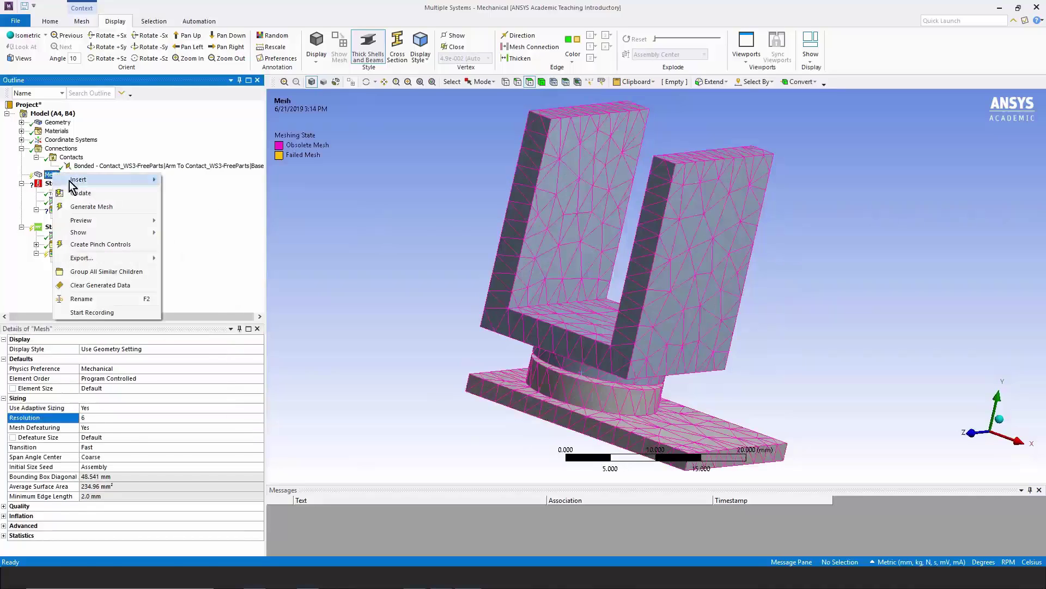
pyautogui.click(83, 207)
pyautogui.moveTo(398, 280); pyautogui.dragTo(413, 289, button='middle')
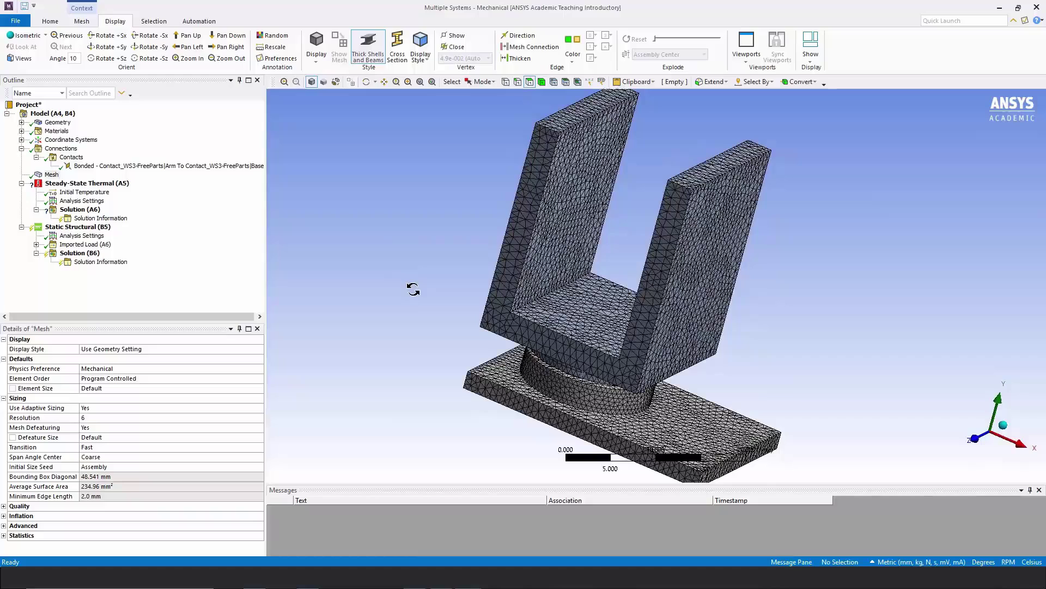
pyautogui.click(4, 535)
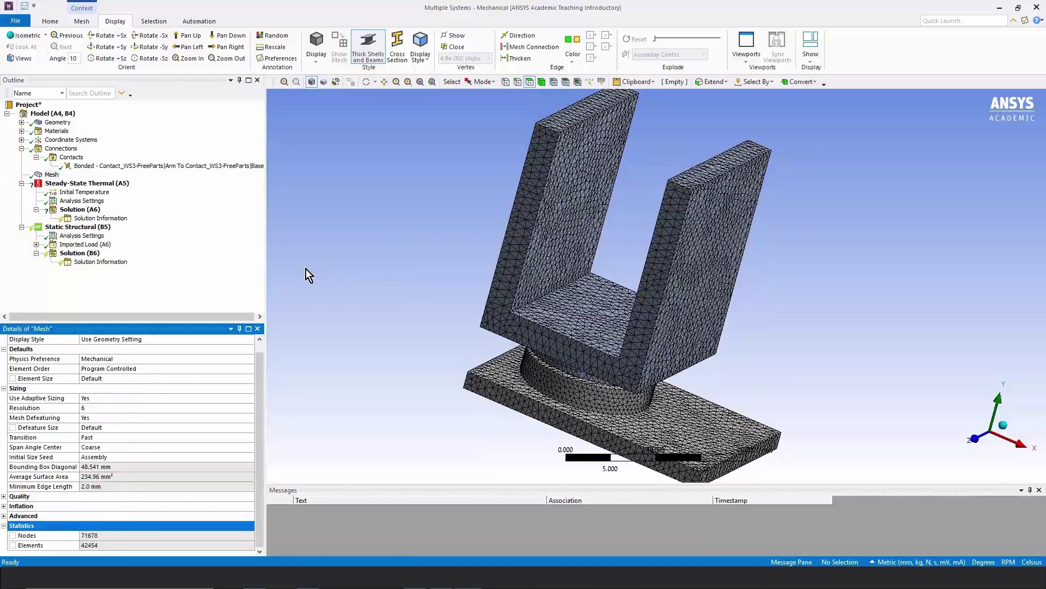
# Set the mesh sizing resolution to 4, regenerate the mesh and inspect it on the bracket and plate.
pyautogui.click(128, 409)
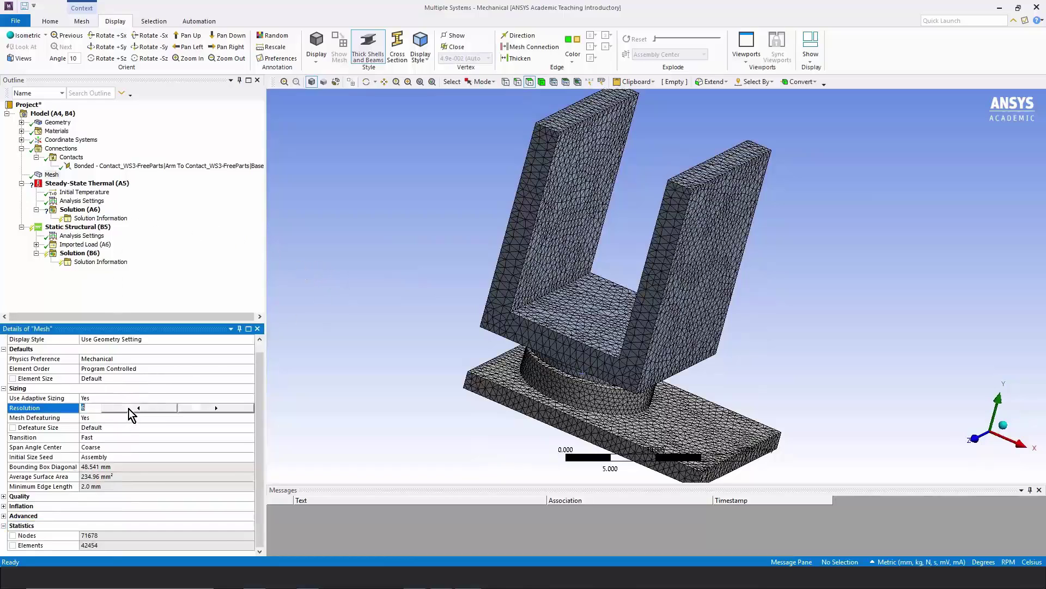
pyautogui.moveTo(131, 408); pyautogui.dragTo(114, 409)
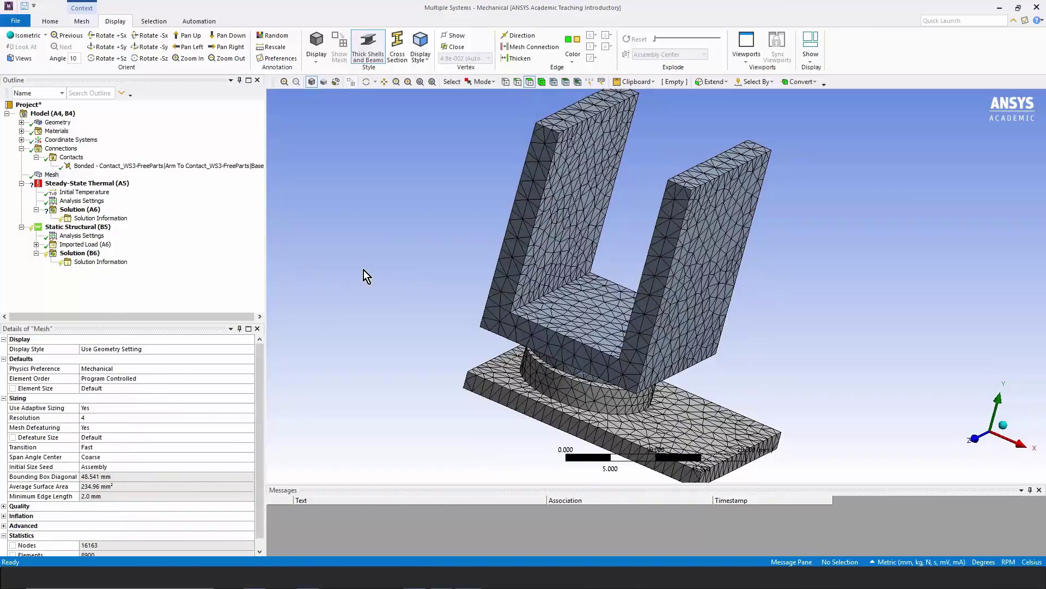
pyautogui.moveTo(421, 277); pyautogui.dragTo(470, 284, button='middle')
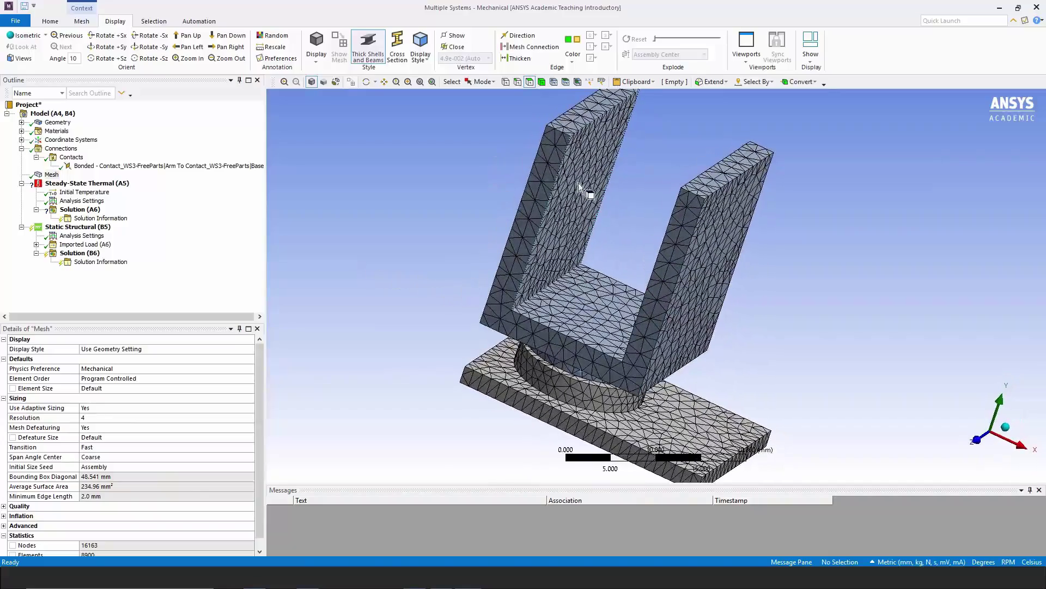
pyautogui.moveTo(579, 262); pyautogui.dragTo(611, 234, button='middle')
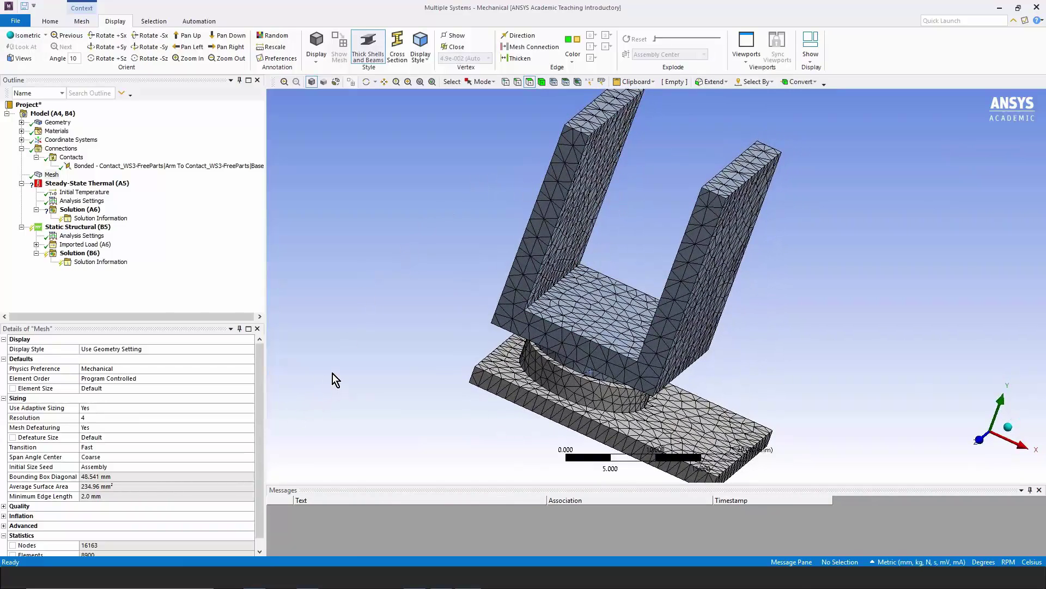
# Insert a Heat Flow load in the Steady-State Thermal analysis.
pyautogui.click(77, 183)
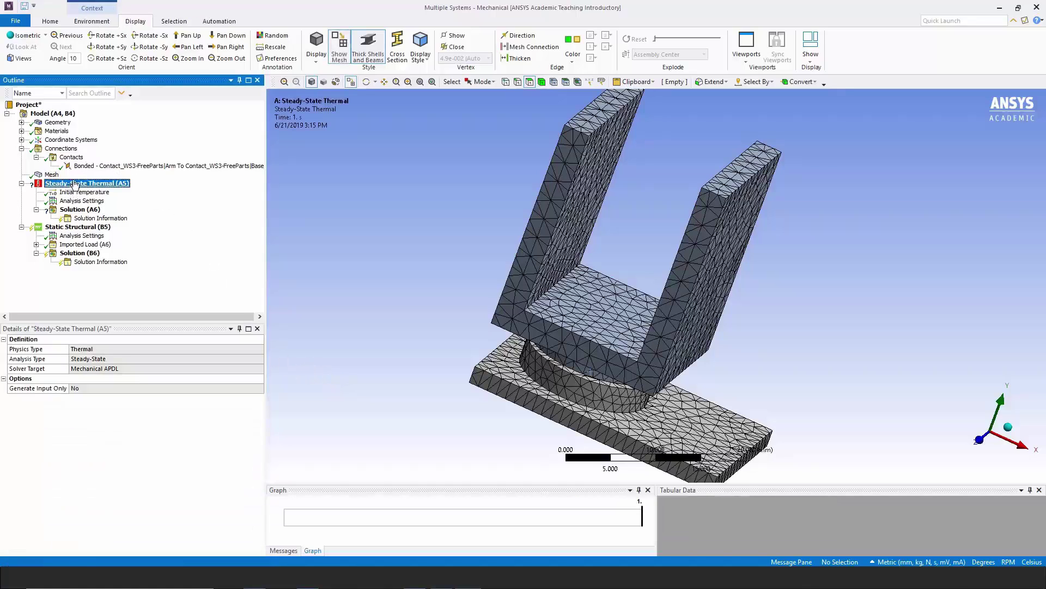
pyautogui.rightClick(74, 185)
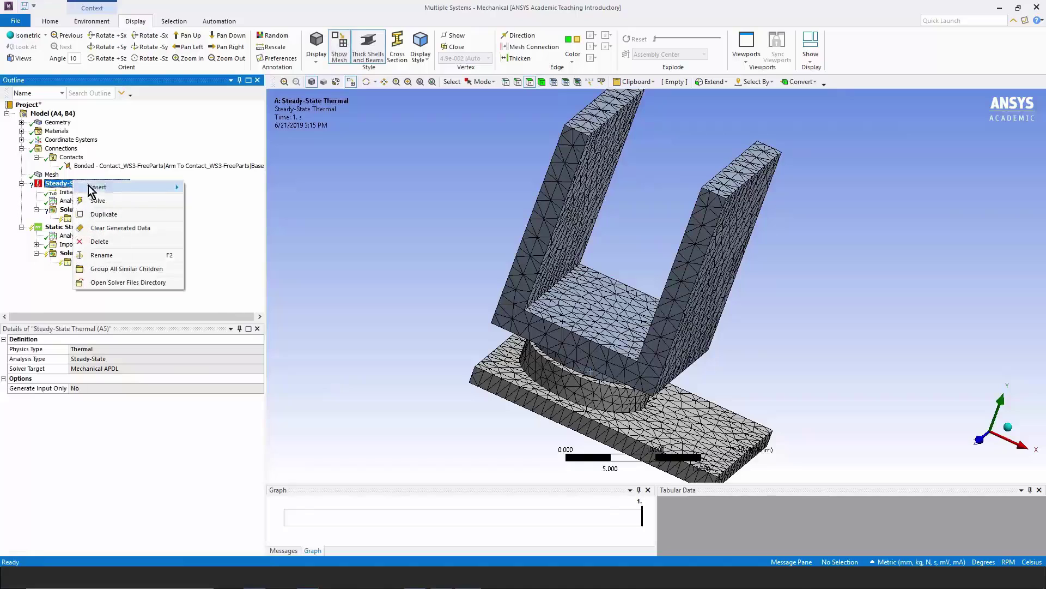
pyautogui.moveTo(132, 187)
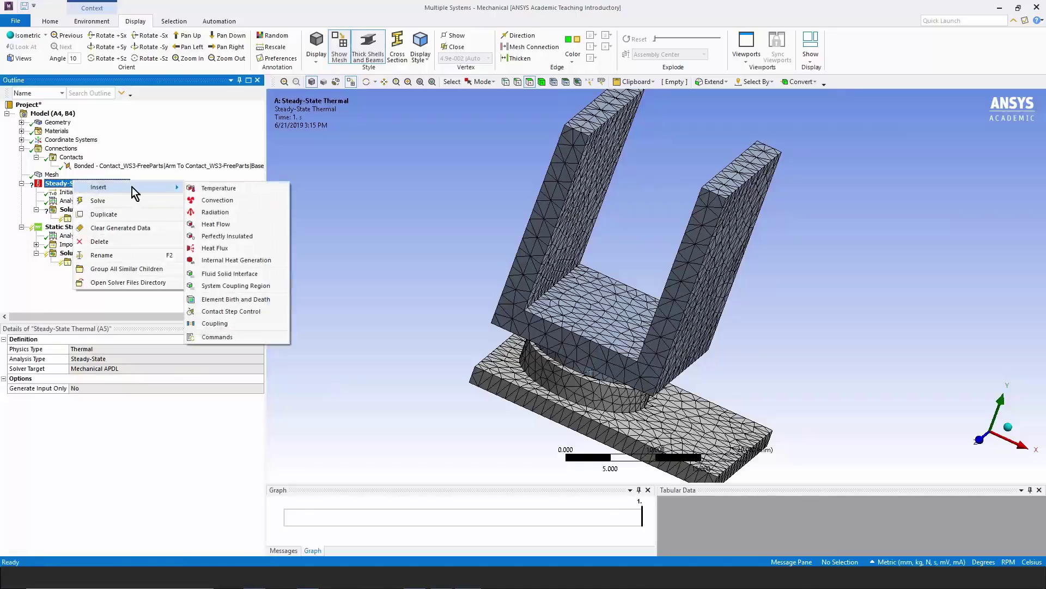
pyautogui.click(217, 224)
# Hide the mesh display, scope the heat flow to the lower plate's underside face and set its magnitude to 5 W.
pyautogui.moveTo(662, 283); pyautogui.dragTo(407, 291, button='middle')
pyautogui.click(620, 400)
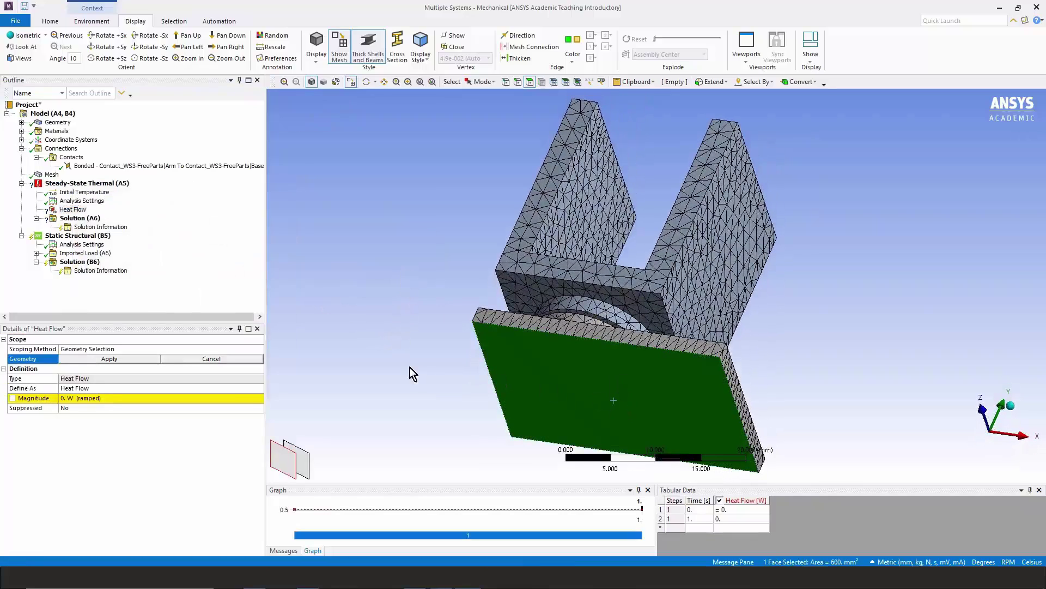
pyautogui.click(339, 47)
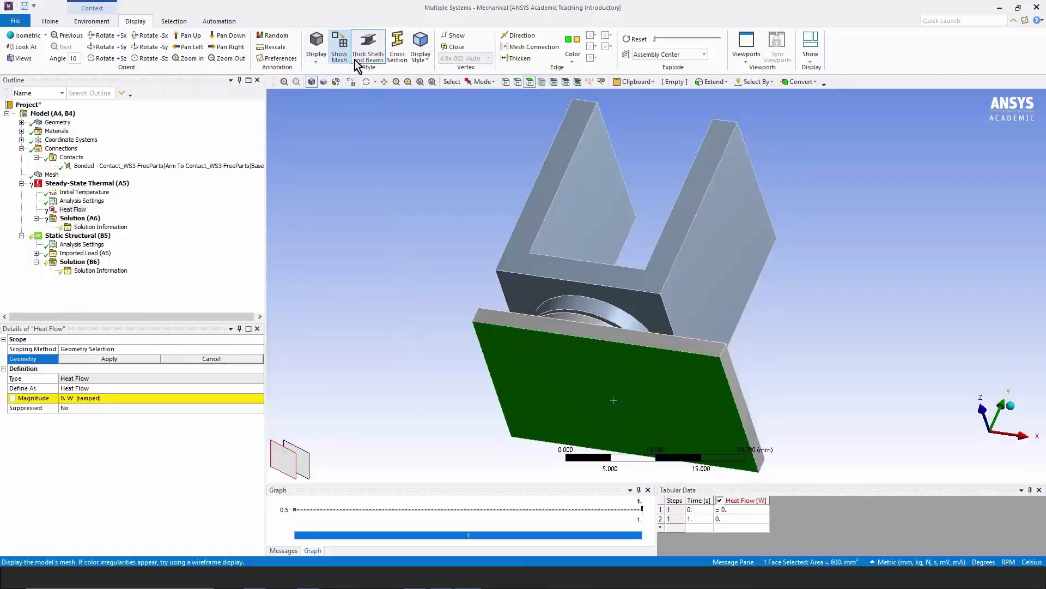
pyautogui.click(110, 359)
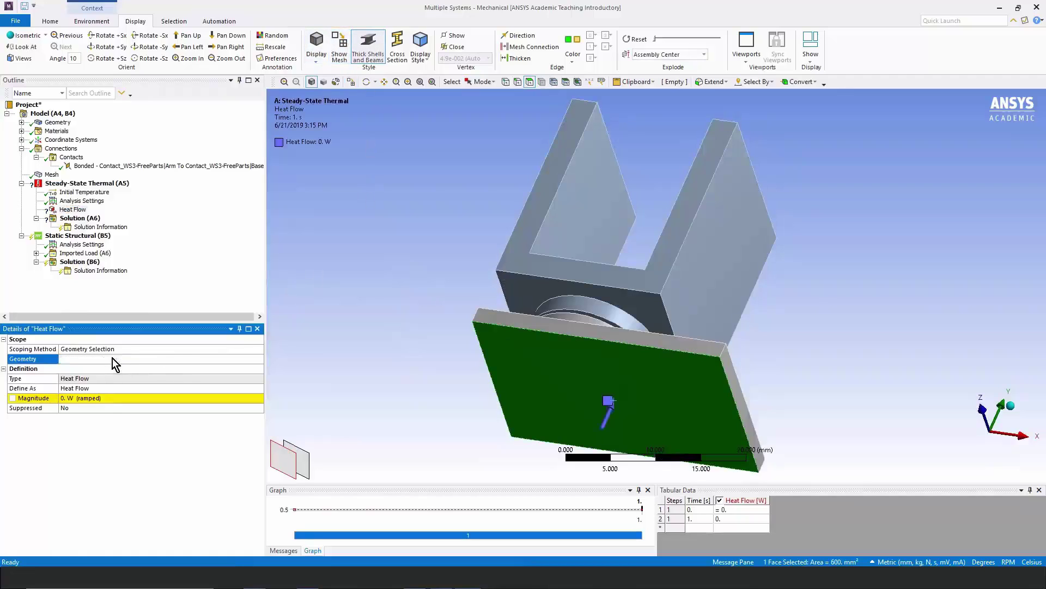
pyautogui.click(107, 397)
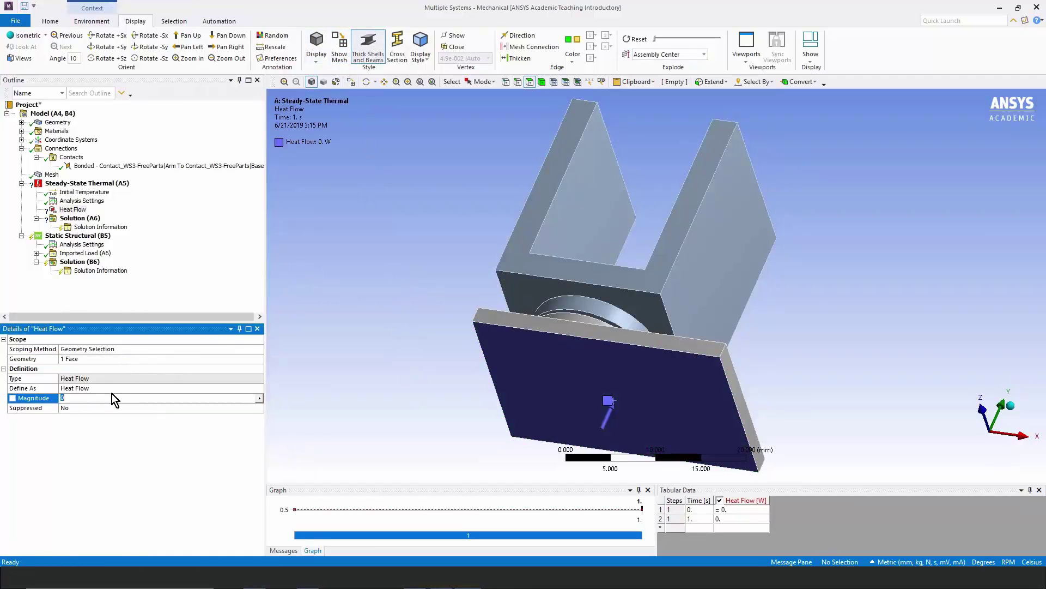
pyautogui.write('5')
pyautogui.press('Return')
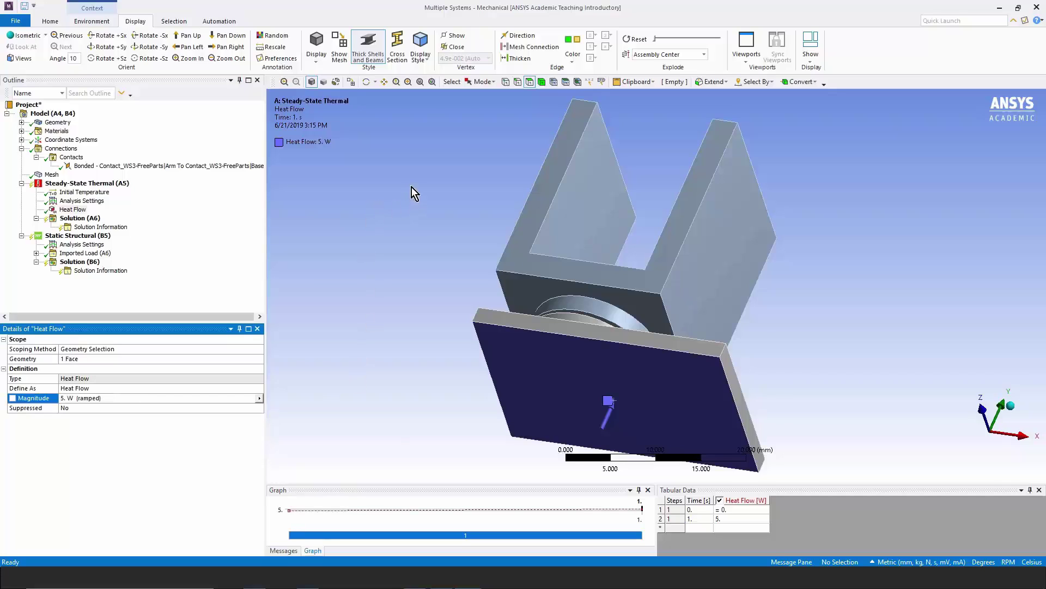
# Select nine faces of the U-shaped bracket: its inner and outer arm faces, arm ends, inner floor and both U-shaped side faces.
pyautogui.moveTo(411, 186); pyautogui.dragTo(403, 255, button='middle')
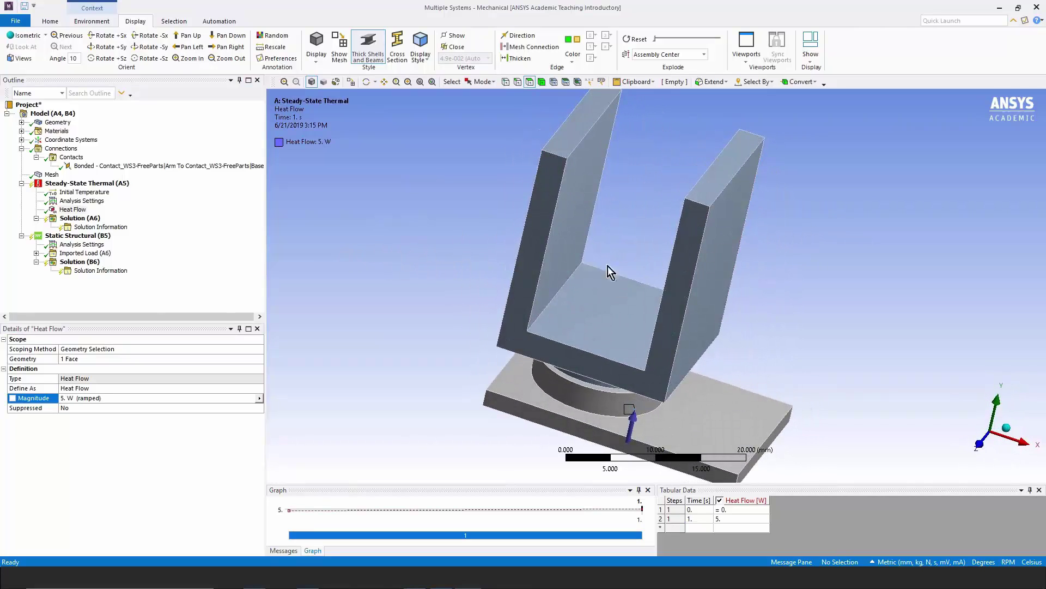
pyautogui.click(574, 214)
pyautogui.keyDown('ctrl'); pyautogui.click(533, 233); pyautogui.keyUp('ctrl')
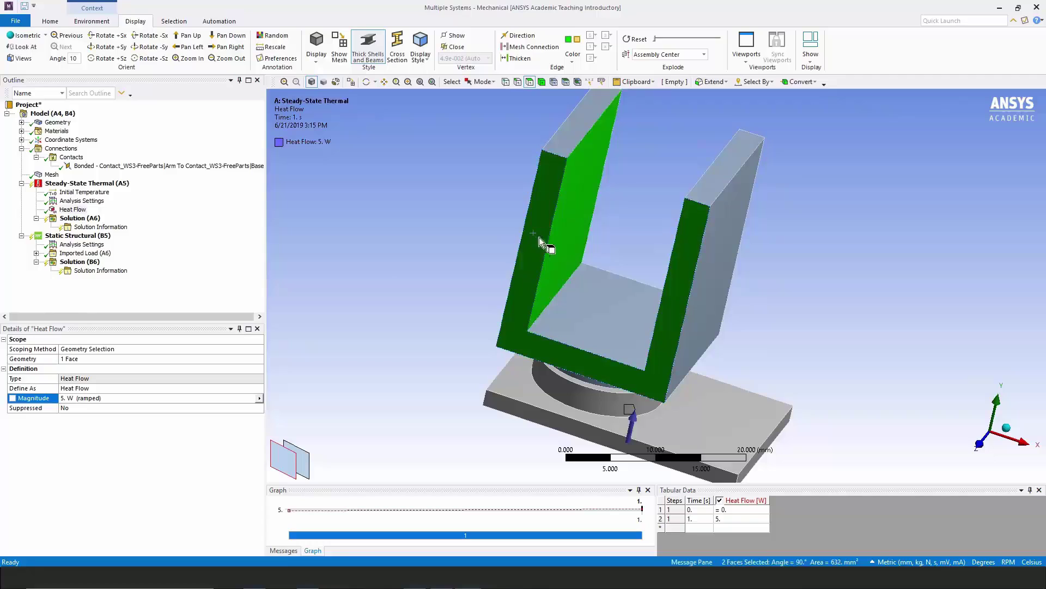
pyautogui.keyDown('ctrl'); pyautogui.click(601, 318); pyautogui.keyUp('ctrl')
pyautogui.keyDown('ctrl'); pyautogui.click(705, 188); pyautogui.keyUp('ctrl')
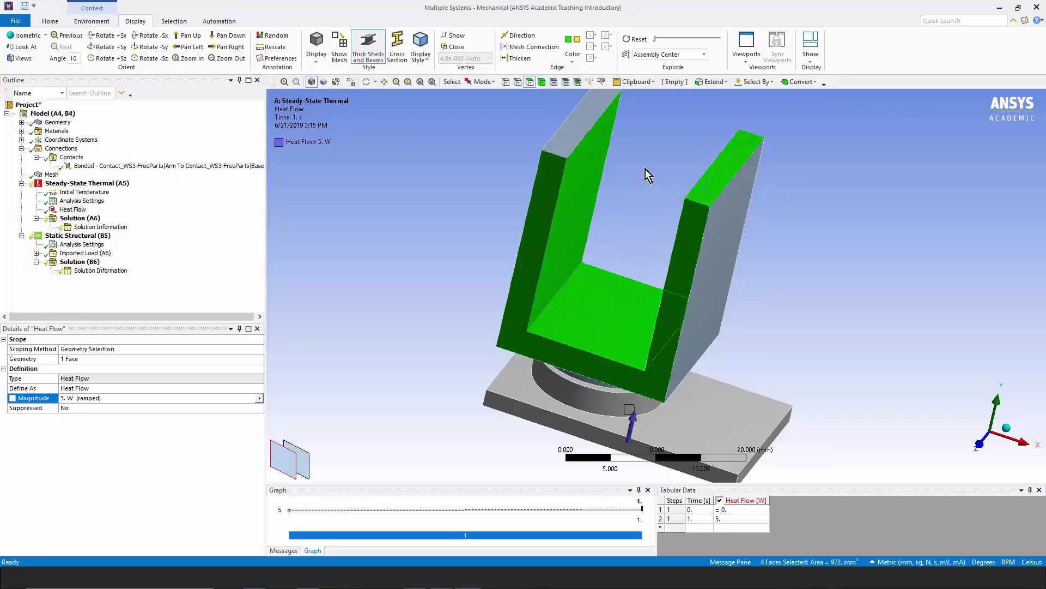
pyautogui.keyDown('ctrl'); pyautogui.click(579, 136); pyautogui.keyUp('ctrl')
pyautogui.keyDown('ctrl'); pyautogui.click(721, 252); pyautogui.keyUp('ctrl')
pyautogui.moveTo(518, 261); pyautogui.dragTo(730, 360, button='middle')
pyautogui.keyDown('ctrl'); pyautogui.click(698, 294); pyautogui.keyUp('ctrl')
pyautogui.keyDown('ctrl'); pyautogui.click(645, 359); pyautogui.keyUp('ctrl')
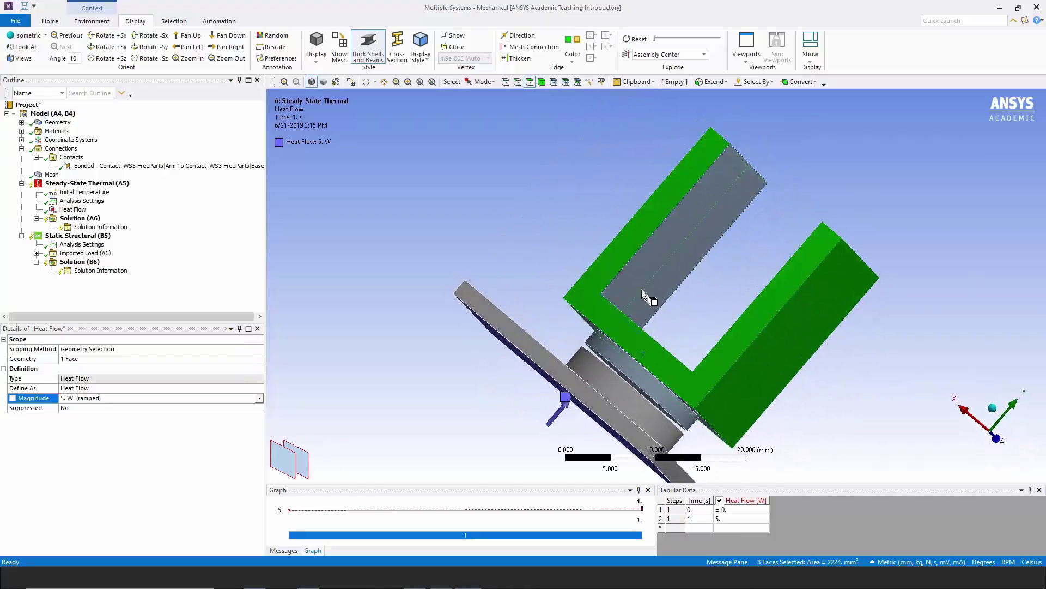
pyautogui.keyDown('ctrl'); pyautogui.click(656, 252); pyautogui.keyUp('ctrl')
pyautogui.moveTo(717, 279); pyautogui.dragTo(343, 226, button='middle')
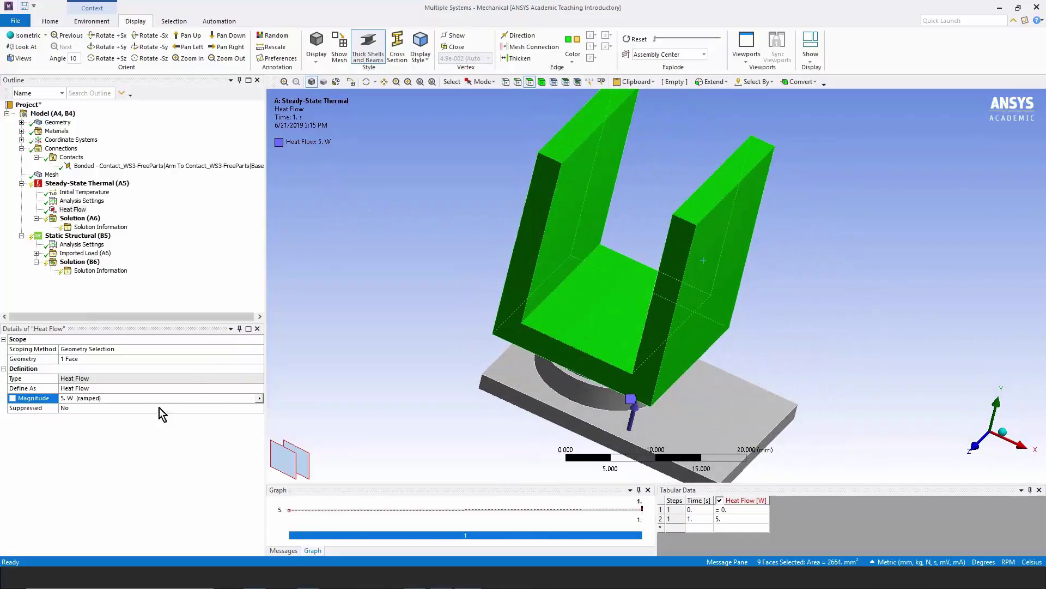
# Insert a Convection load on the selected bracket faces in Steady-State Thermal with a film coefficient of 1.1e-5 W/mm²·°C.
pyautogui.rightClick(73, 183)
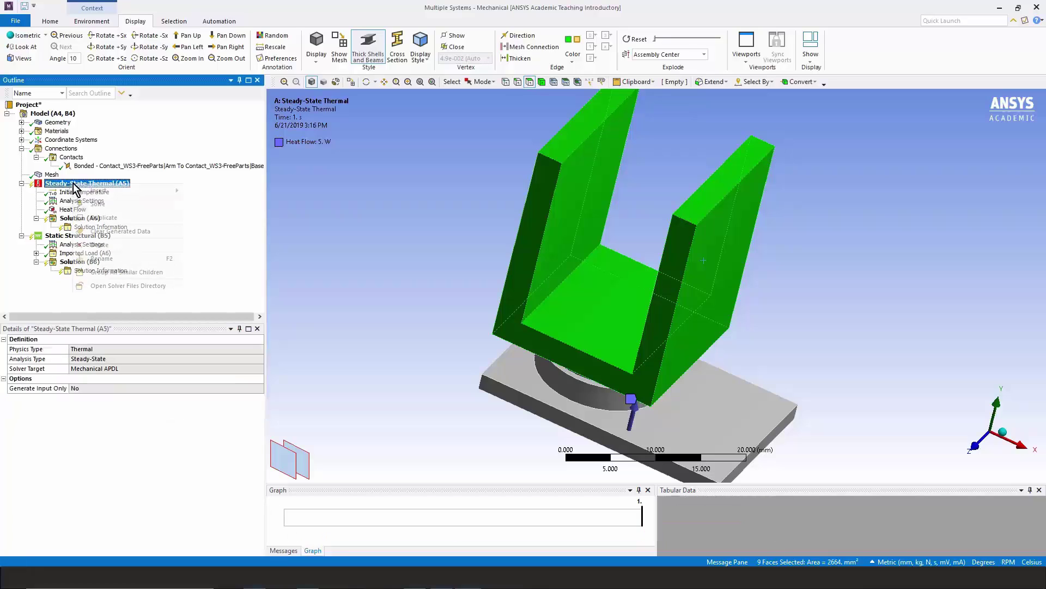
pyautogui.moveTo(136, 197)
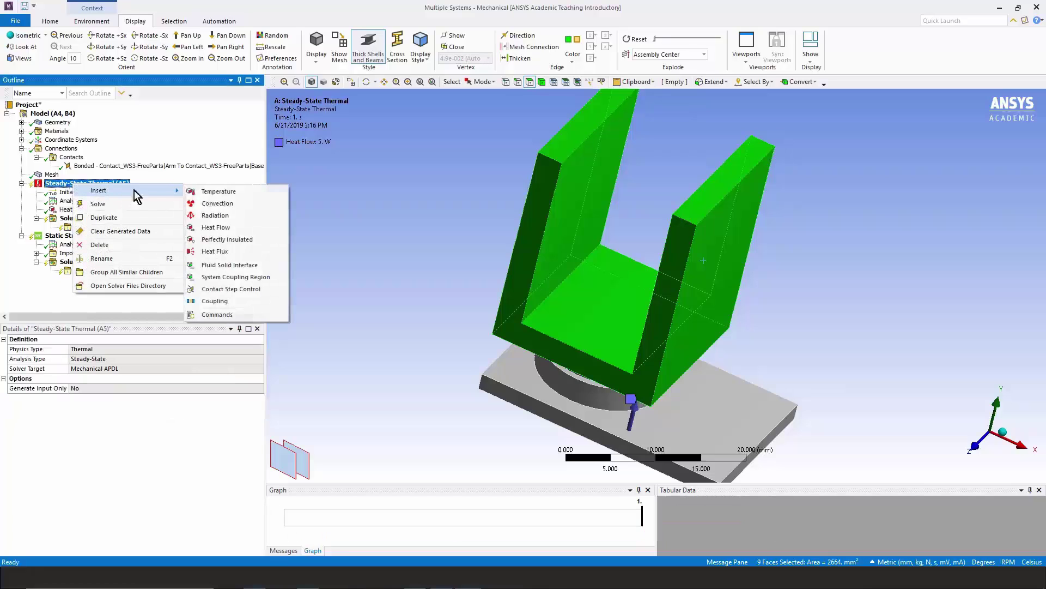
pyautogui.click(215, 203)
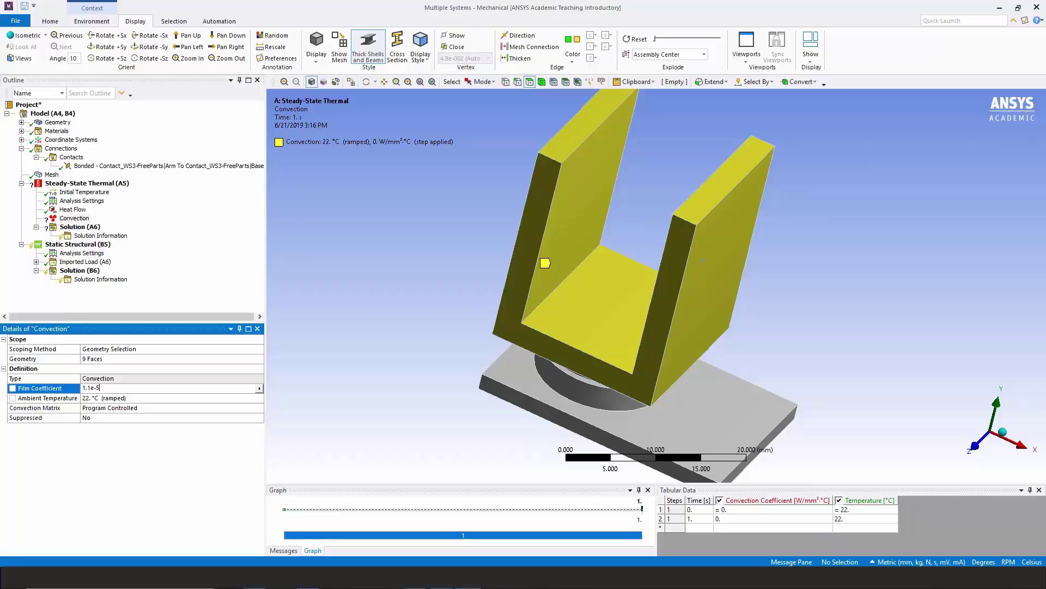
pyautogui.press('Return')
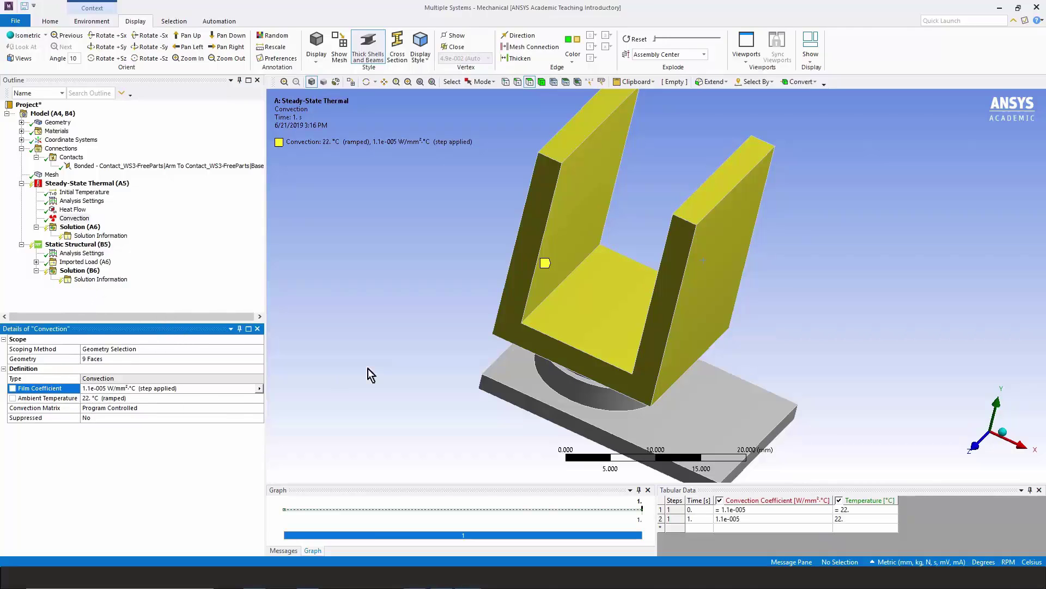
pyautogui.moveTo(390, 362); pyautogui.dragTo(377, 341, button='middle')
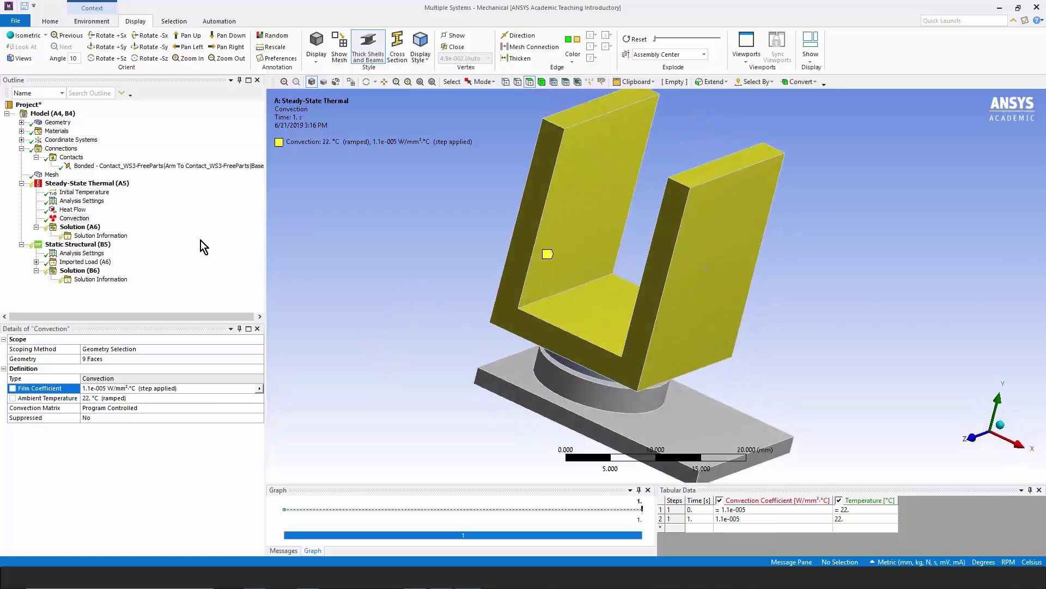
# Review the bonded contact's advanced settings and its pinball sphere across the gap between bracket and boss.
pyautogui.click(120, 166)
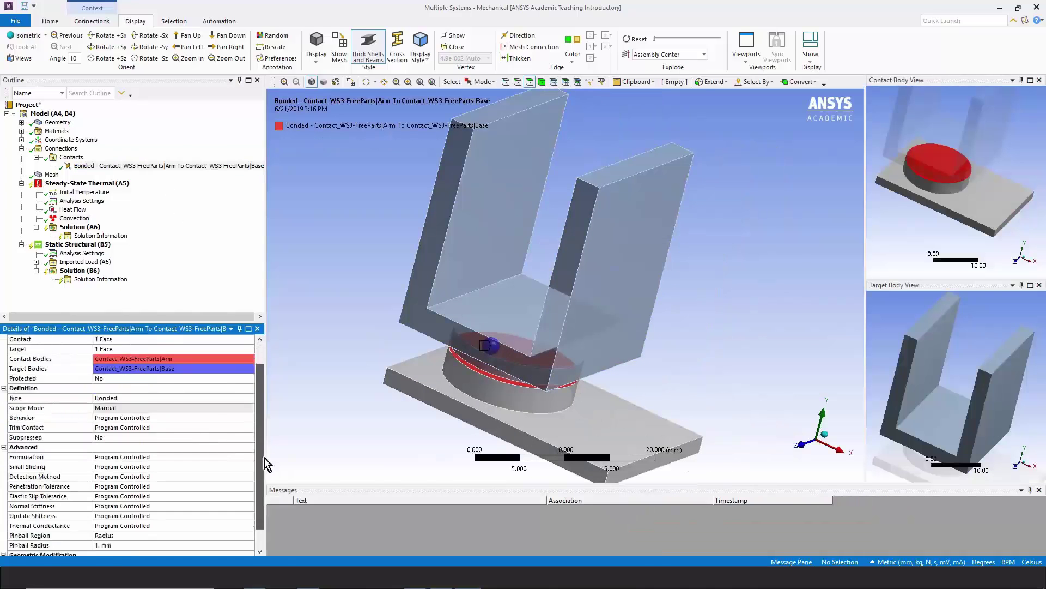
pyautogui.moveTo(265, 462); pyautogui.dragTo(265, 503)
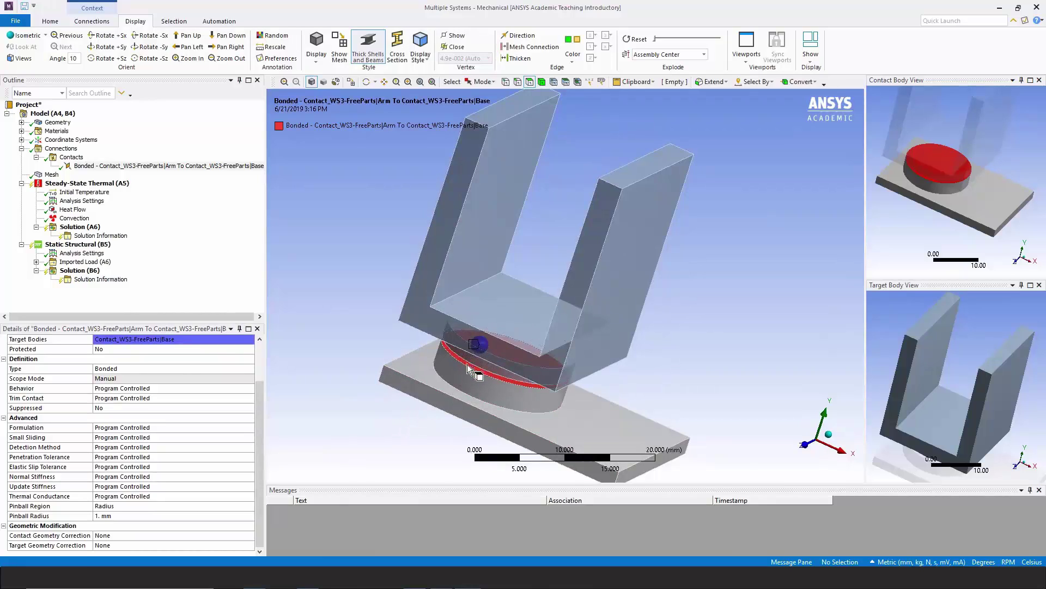
pyautogui.moveTo(475, 384); pyautogui.dragTo(403, 360, button='middle')
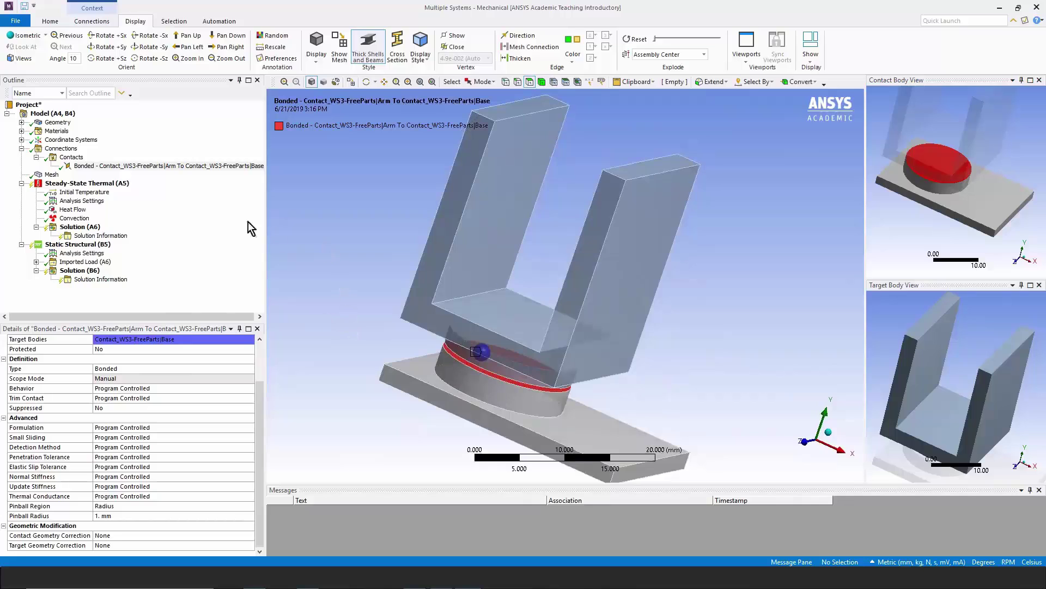
# Insert a Temperature result for all bodies under the Steady-State Thermal solution.
pyautogui.click(99, 227)
pyautogui.rightClick(101, 228)
pyautogui.moveTo(139, 233)
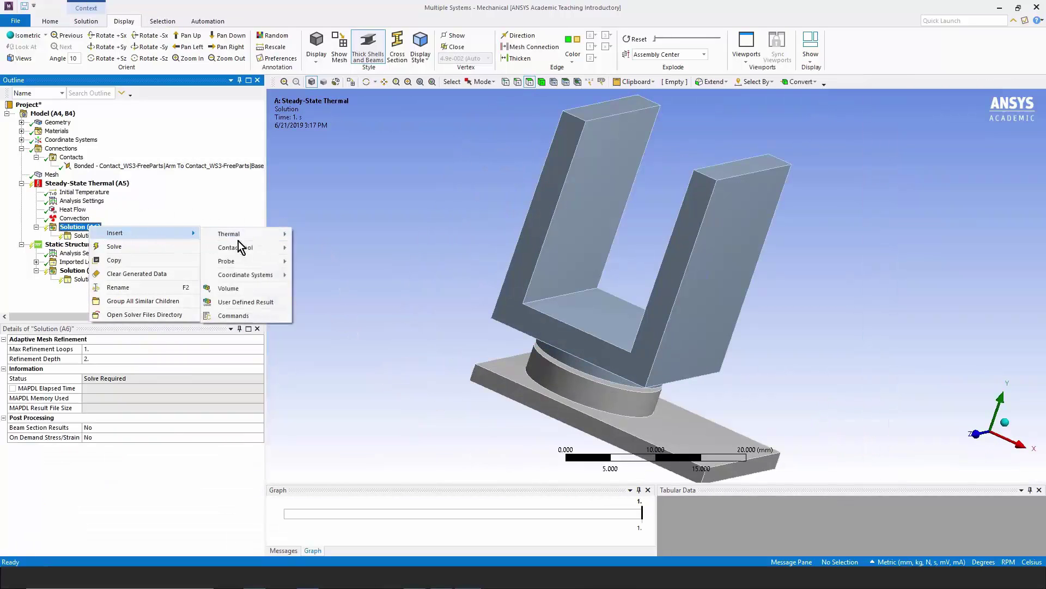
pyautogui.moveTo(256, 233)
pyautogui.click(326, 235)
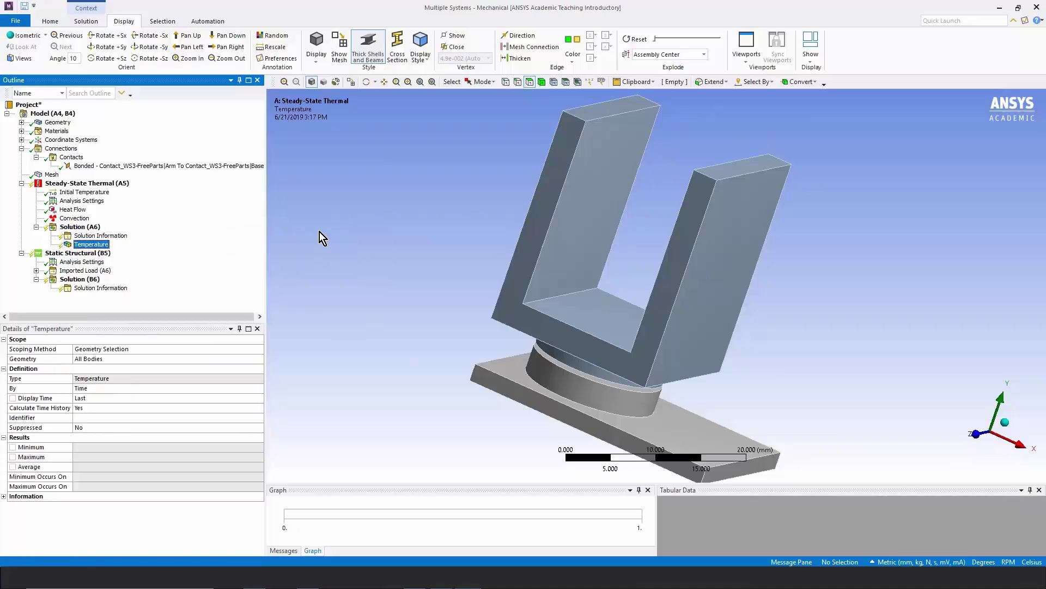
# Insert a Directional Heat Flux result for all bodies in the Steady-State Thermal solution and solve the thermal analysis.
pyautogui.rightClick(103, 246)
pyautogui.moveTo(164, 250)
pyautogui.moveTo(248, 251)
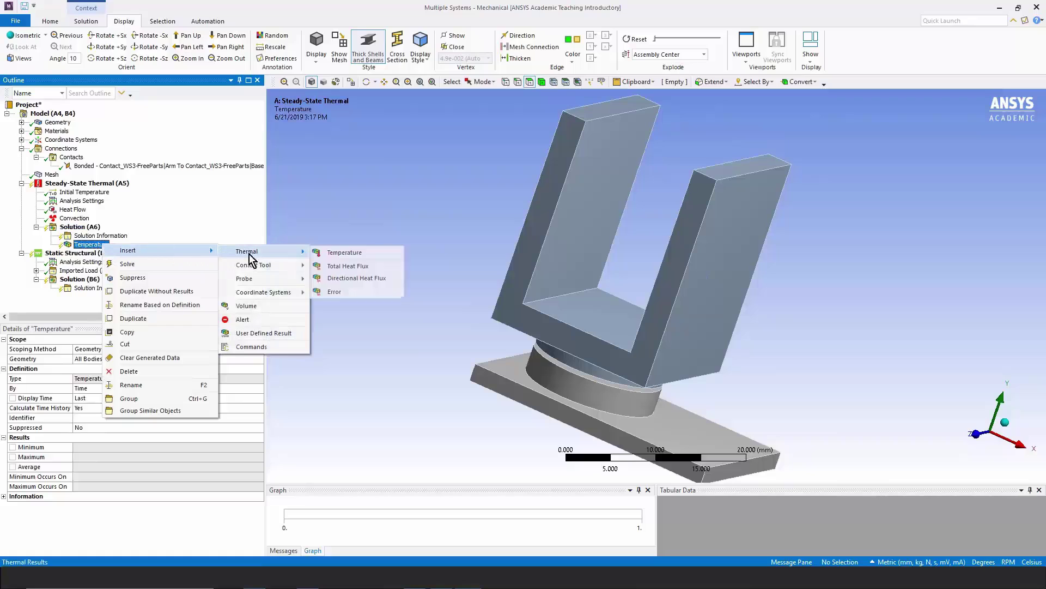
pyautogui.click(348, 279)
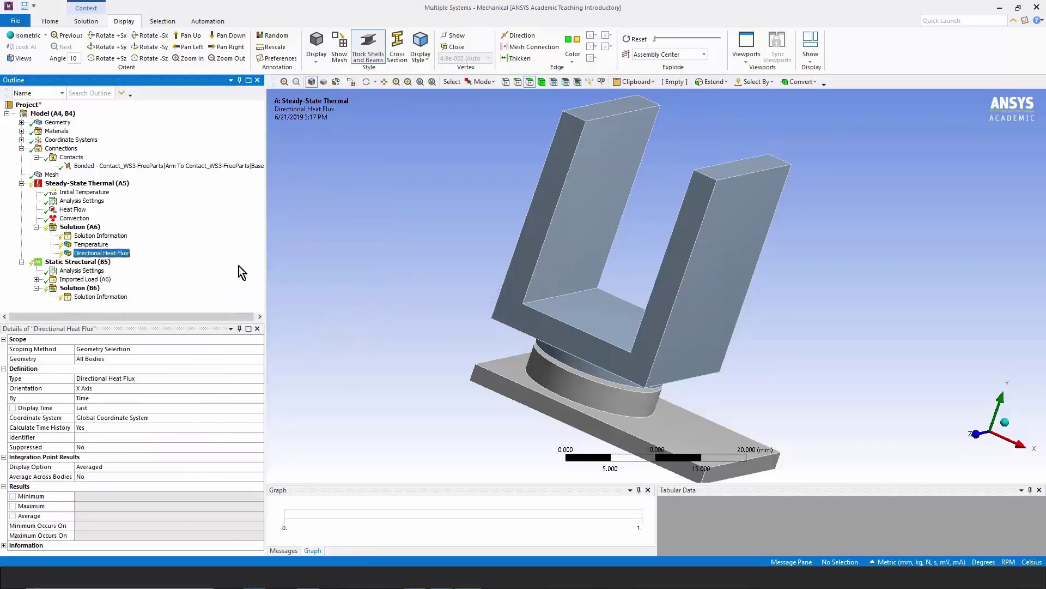
pyautogui.rightClick(81, 228)
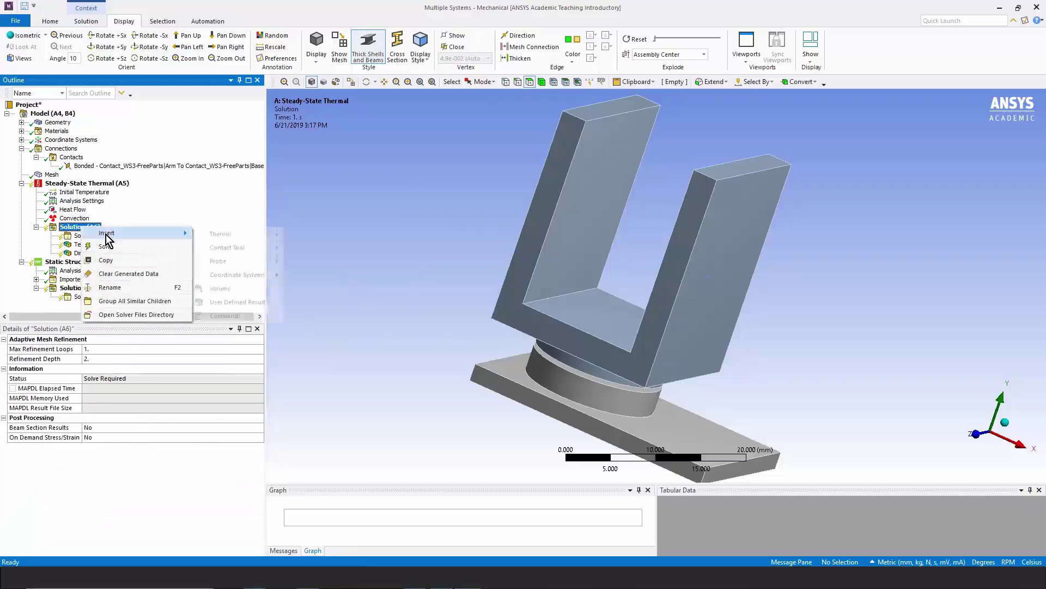
pyautogui.press('Escape')
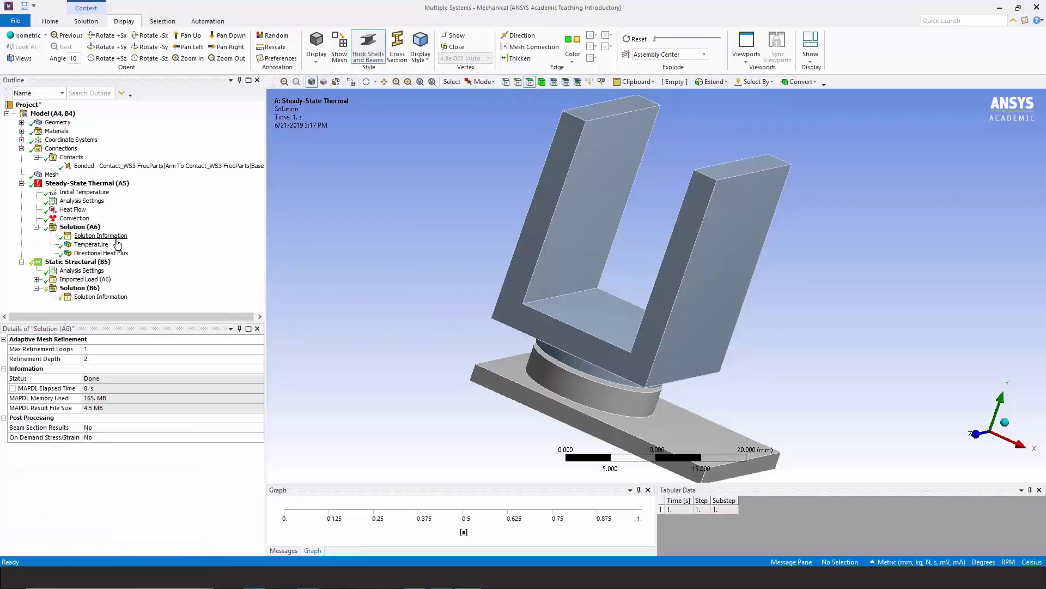
# Examine the Temperature contour over the bracket and plate, including close-up at the gap between the bonded parts.
pyautogui.click(91, 244)
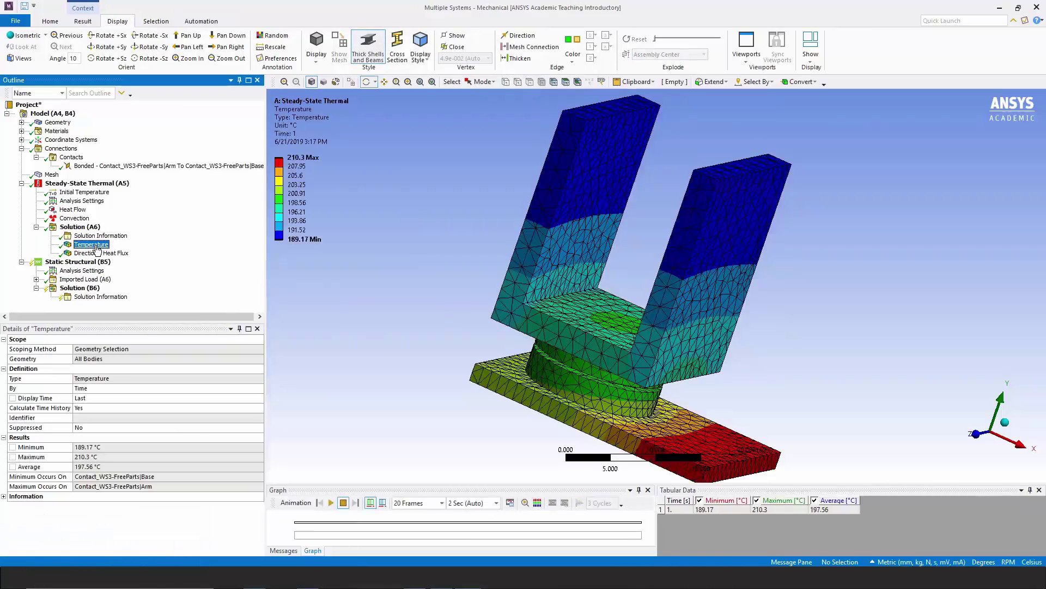
pyautogui.moveTo(440, 322); pyautogui.dragTo(510, 332)
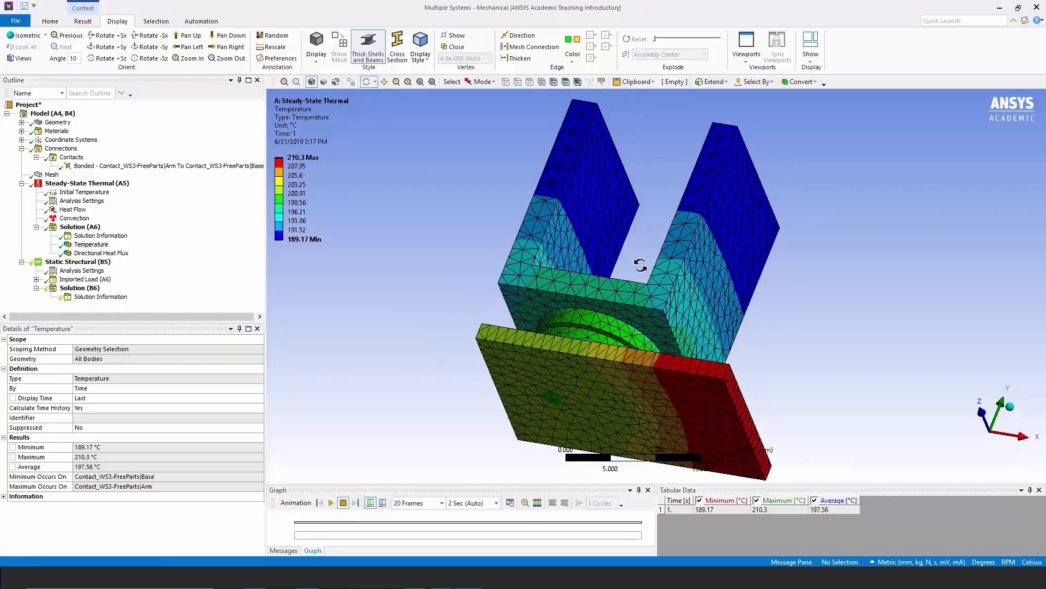
pyautogui.moveTo(644, 263); pyautogui.dragTo(626, 329)
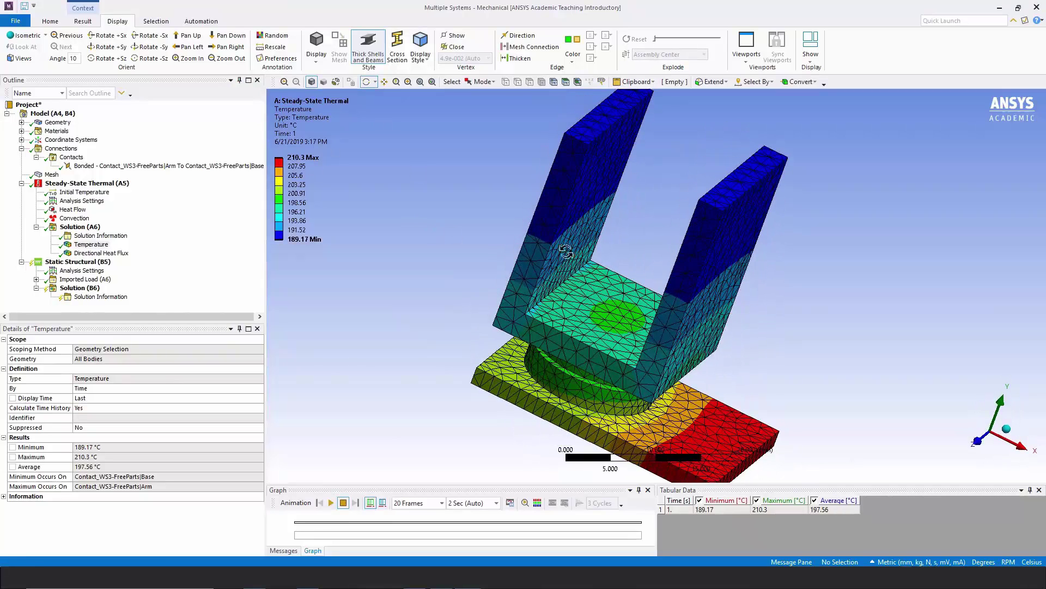
pyautogui.moveTo(710, 288); pyautogui.dragTo(699, 264)
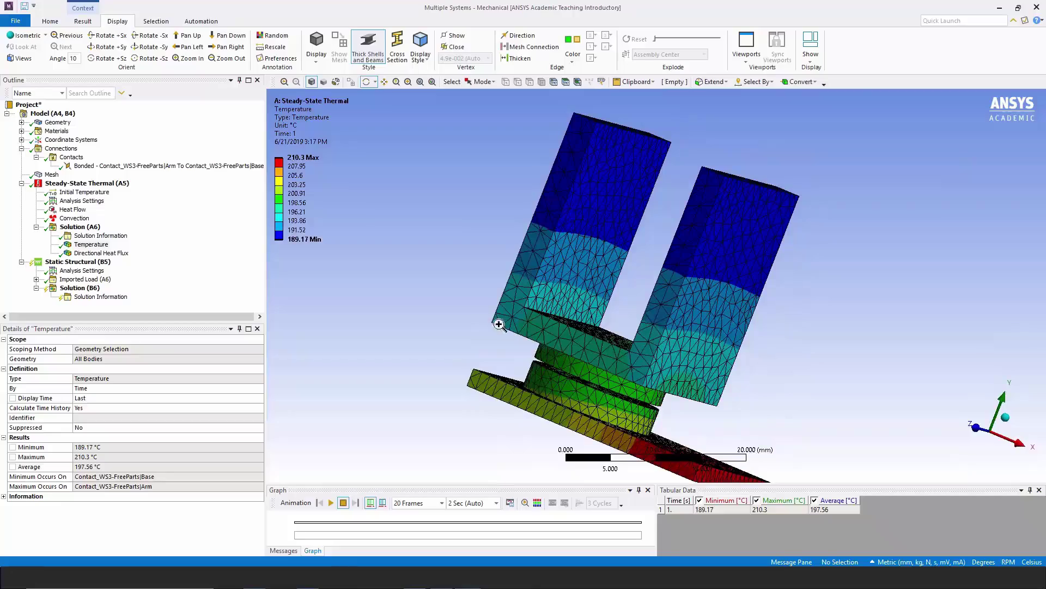
pyautogui.scroll(5, 586, 386)
pyautogui.moveTo(654, 387); pyautogui.dragTo(644, 389)
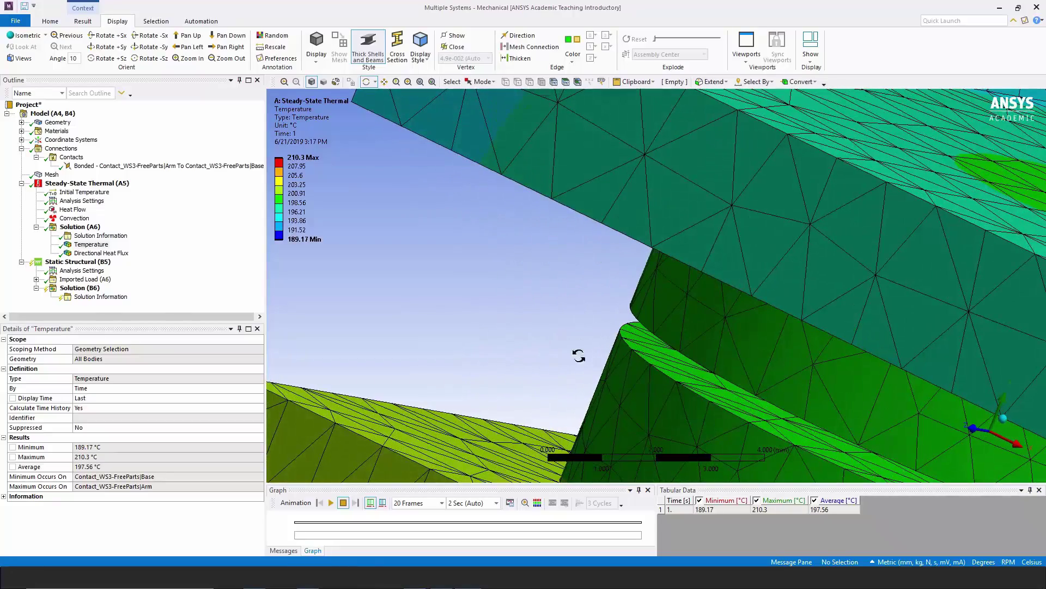
pyautogui.click(422, 85)
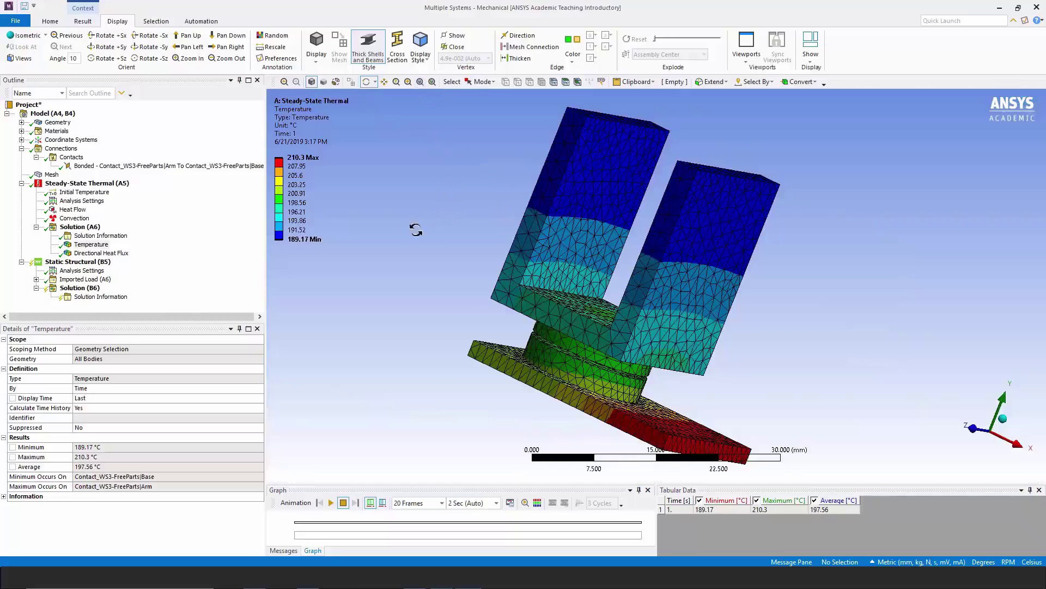
pyautogui.moveTo(409, 235); pyautogui.dragTo(475, 318)
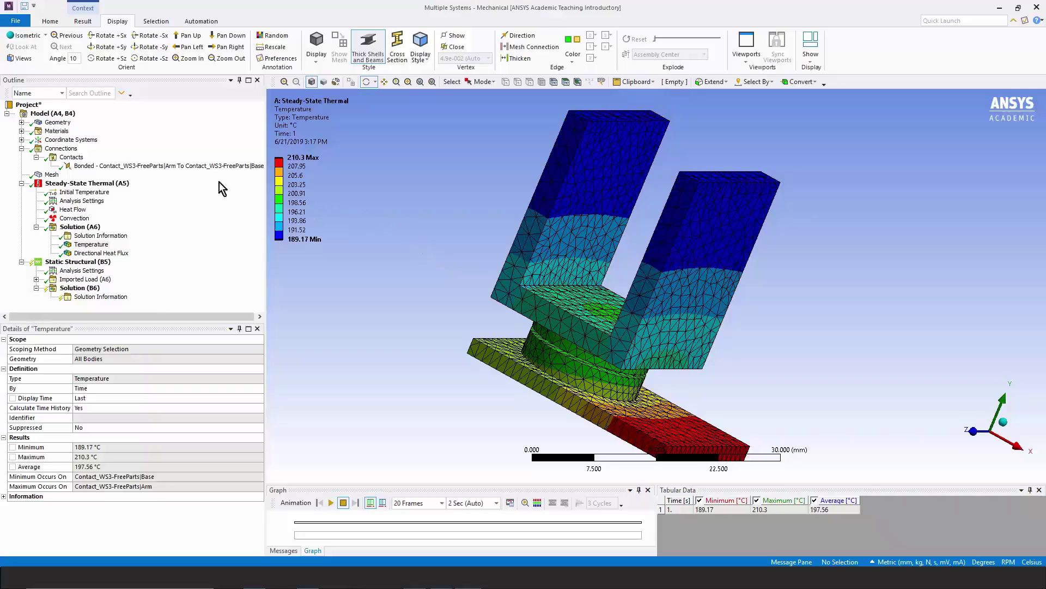
# Open the full Structural Steel material data to check its thermal expansion coefficient.
pyautogui.click(56, 132)
pyautogui.doubleClick(56, 132)
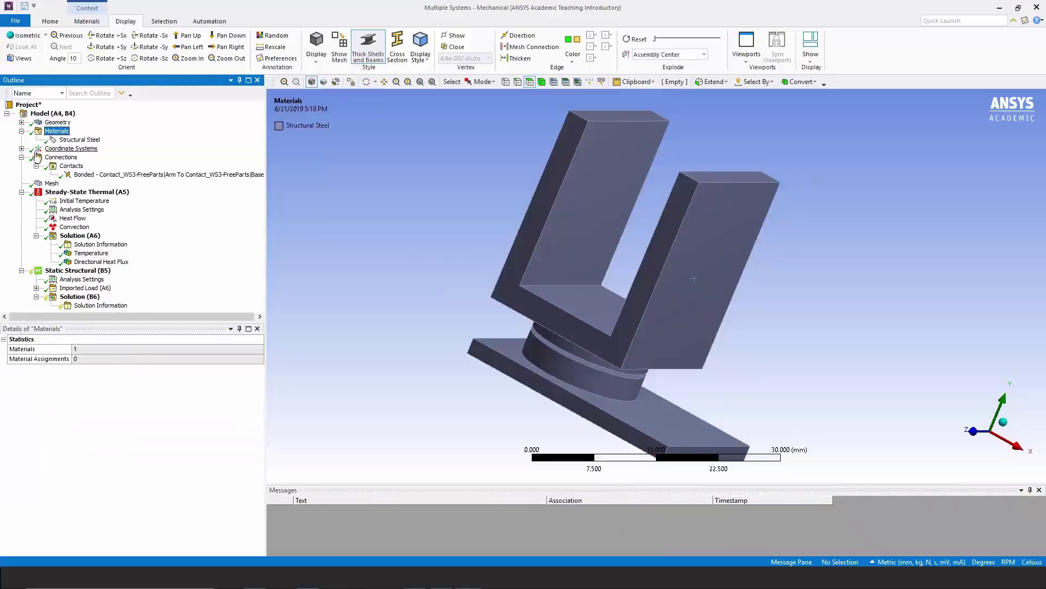
pyautogui.click(77, 140)
pyautogui.doubleClick(77, 141)
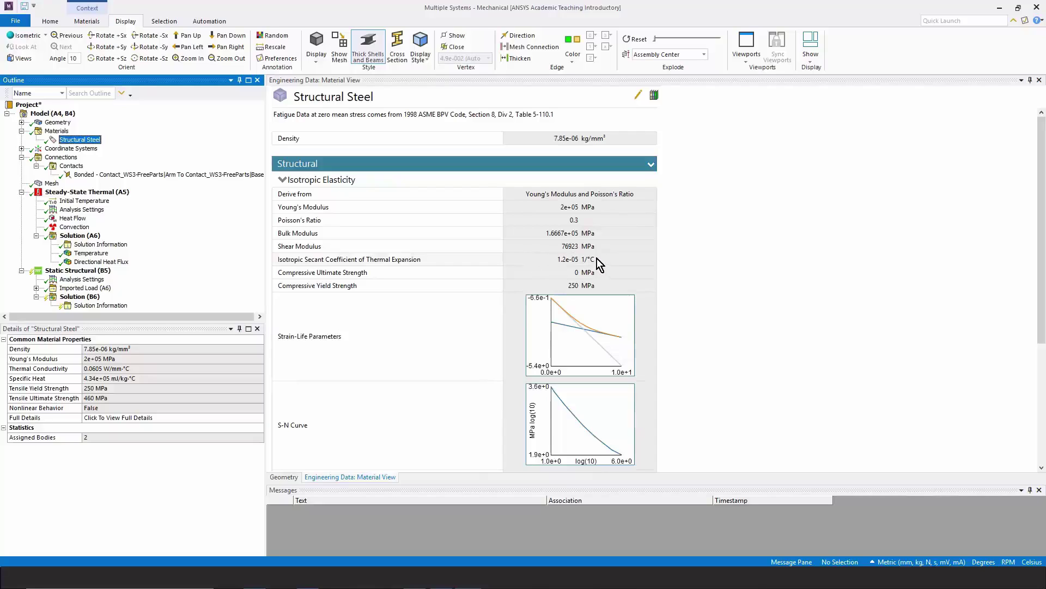
# Import the body temperature load from Steady-State Thermal into the Static Structural analysis.
pyautogui.click(85, 271)
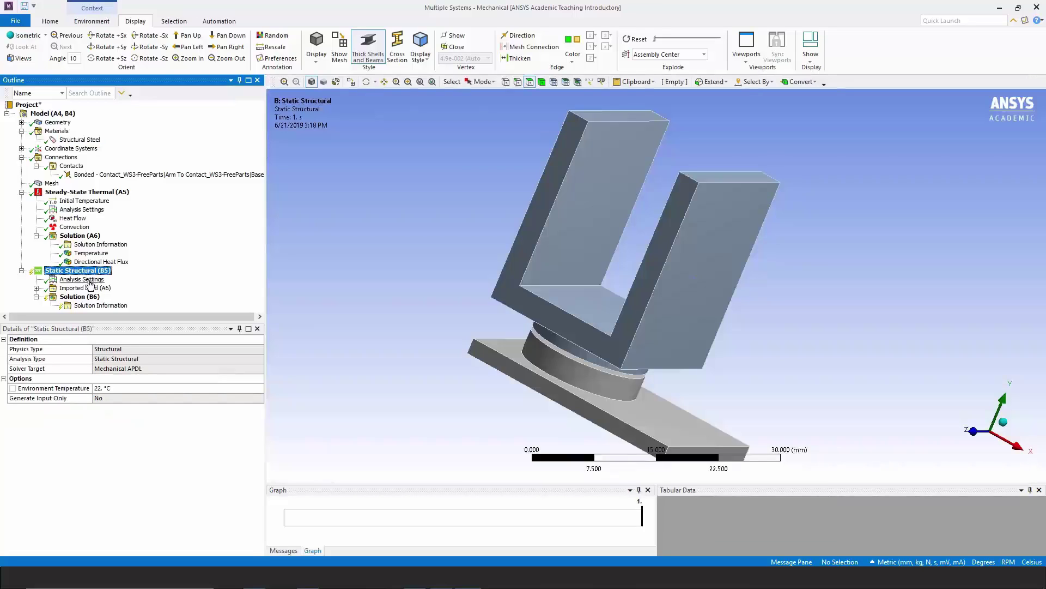
pyautogui.click(36, 288)
pyautogui.click(99, 297)
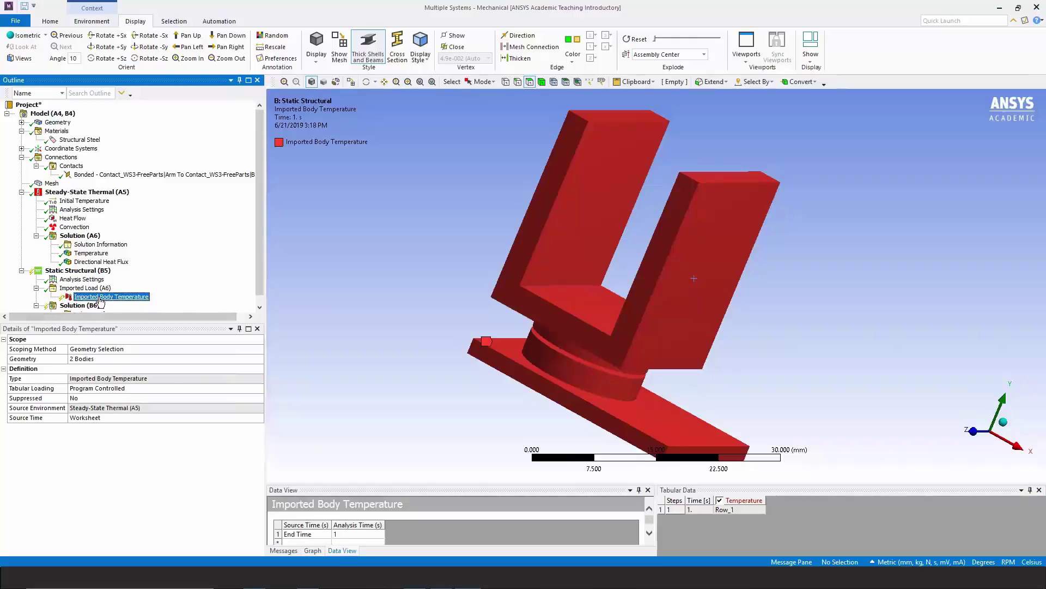
pyautogui.rightClick(101, 300)
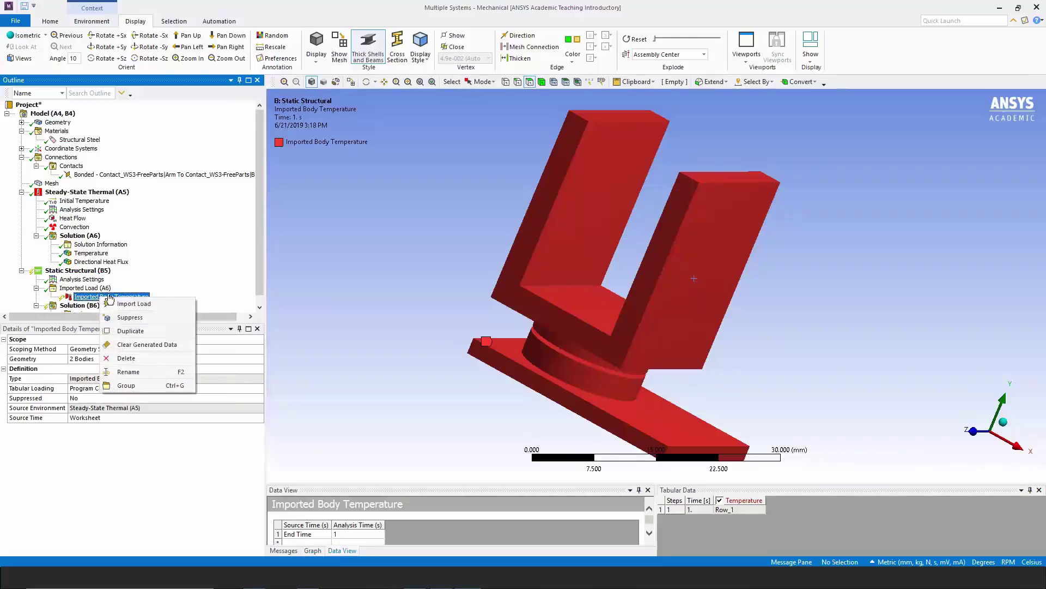
pyautogui.click(135, 304)
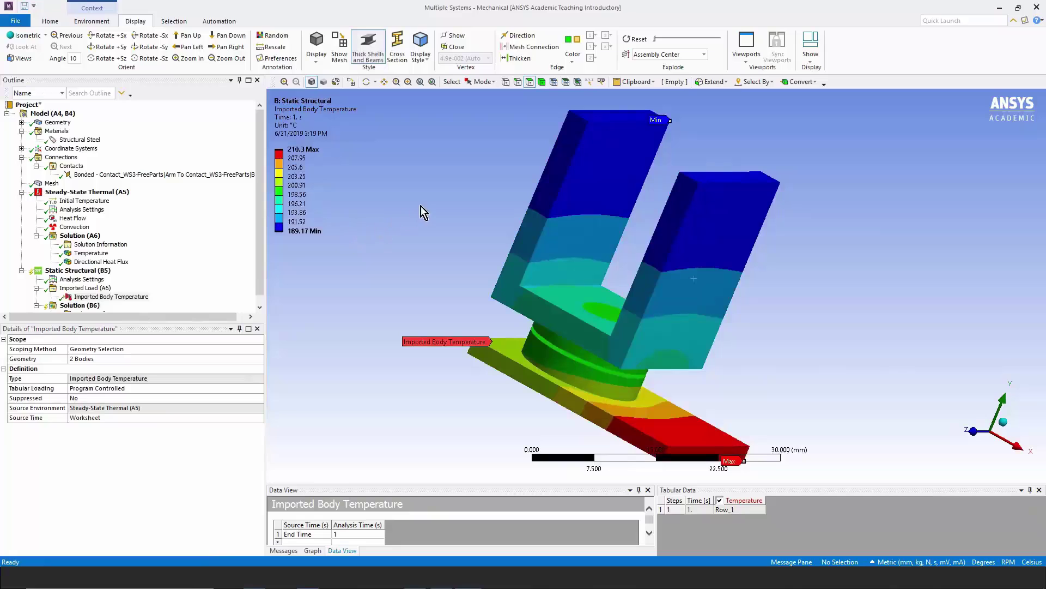
# Compare the imported body temperature plot with the thermal Temperature result, and review the Static Structural analysis settings.
pyautogui.moveTo(421, 205)
pyautogui.mouseDown(button='middle')
pyautogui.moveTo(428, 236)
pyautogui.moveTo(429, 198)
pyautogui.mouseUp(button='middle')
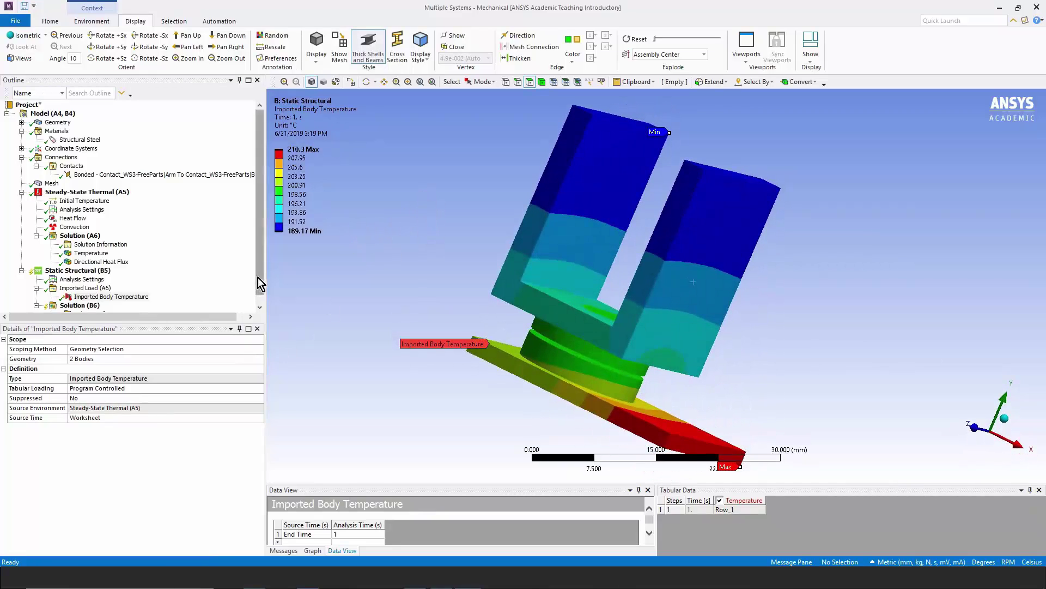
pyautogui.moveTo(257, 277); pyautogui.dragTo(257, 286)
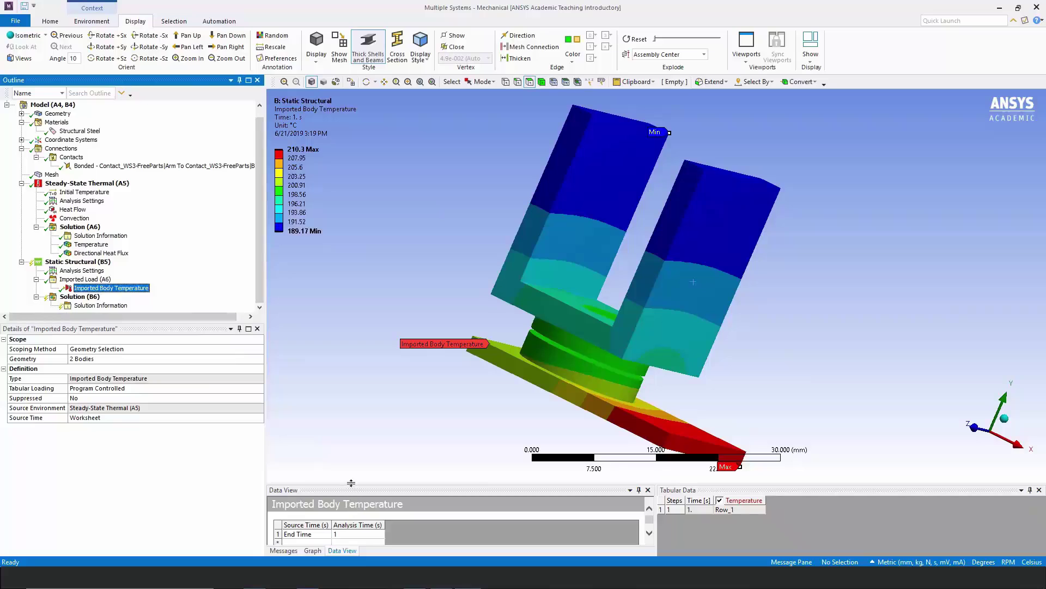
pyautogui.moveTo(352, 485); pyautogui.dragTo(364, 417)
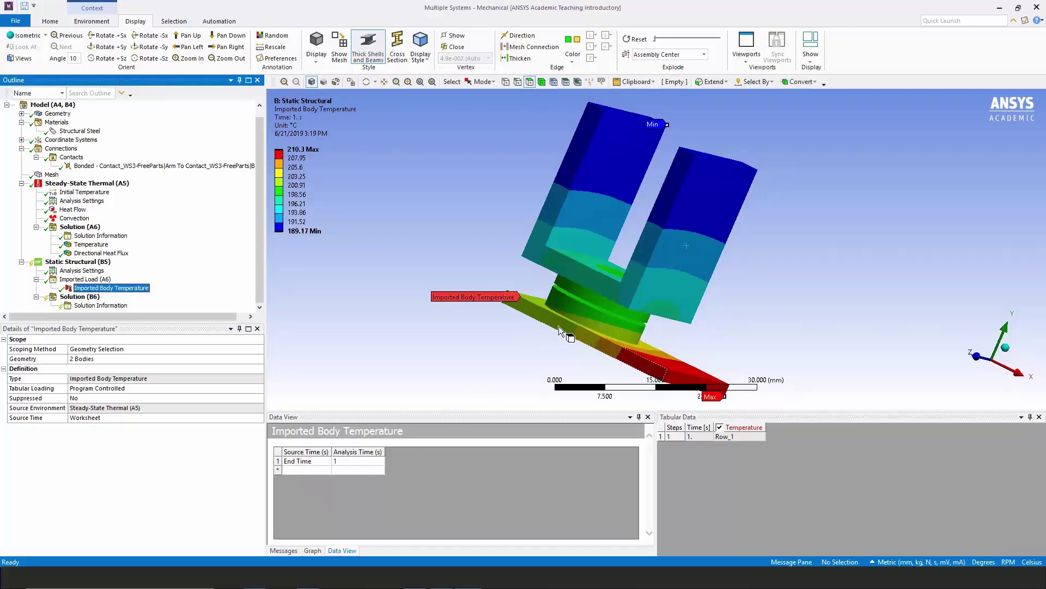
pyautogui.moveTo(564, 337); pyautogui.dragTo(564, 342, button='middle')
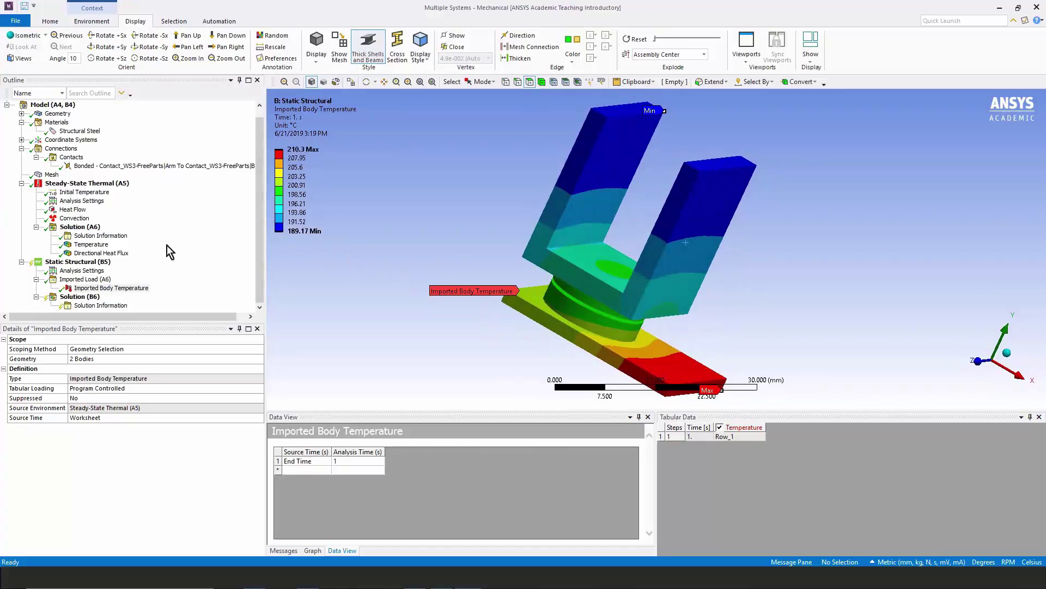
pyautogui.click(92, 244)
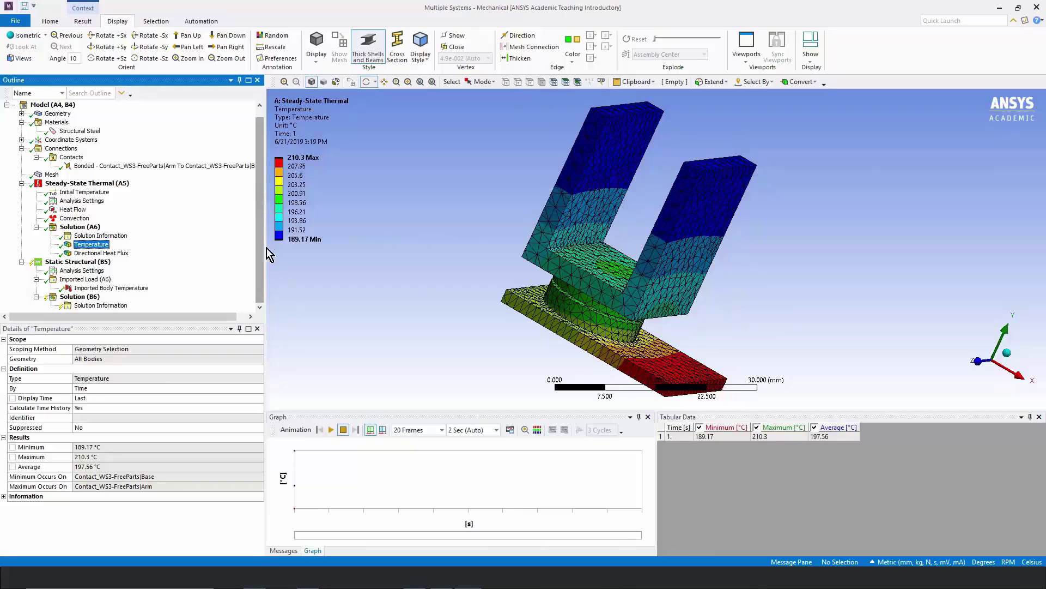
pyautogui.click(88, 265)
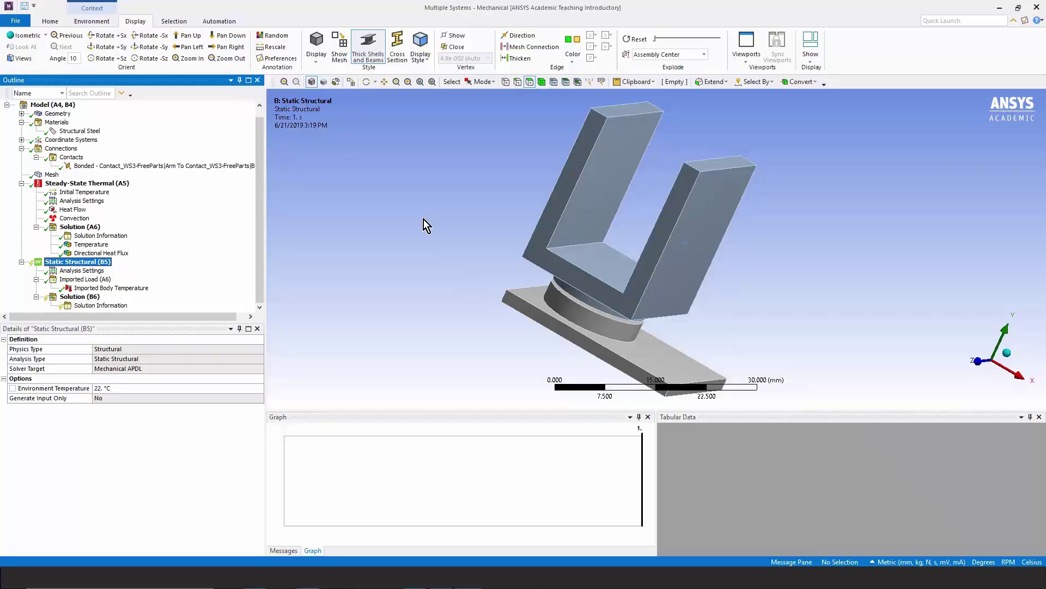
pyautogui.click(95, 271)
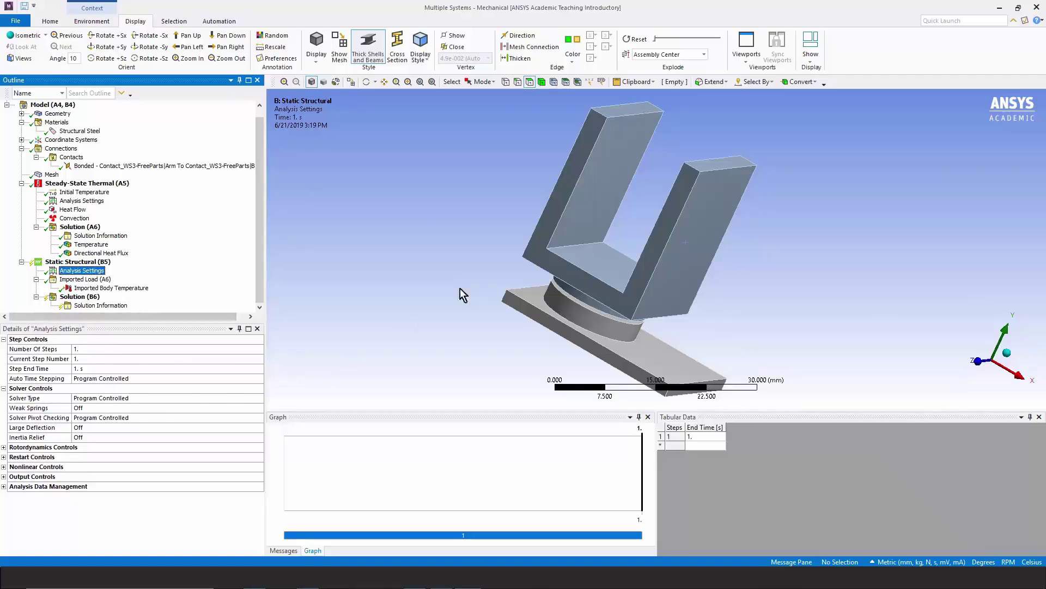
# Insert a Remote Displacement in Static Structural scoped to the base plate's short end face at X = 30 mm.
pyautogui.moveTo(501, 276); pyautogui.dragTo(478, 275, button='middle')
pyautogui.click(78, 263)
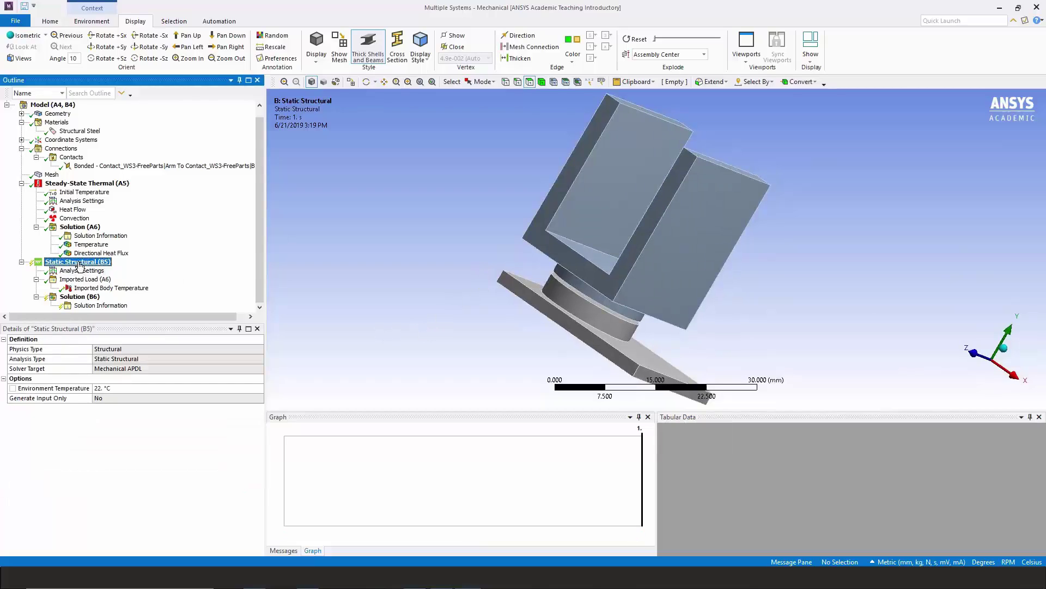
pyautogui.rightClick(80, 265)
pyautogui.moveTo(117, 271)
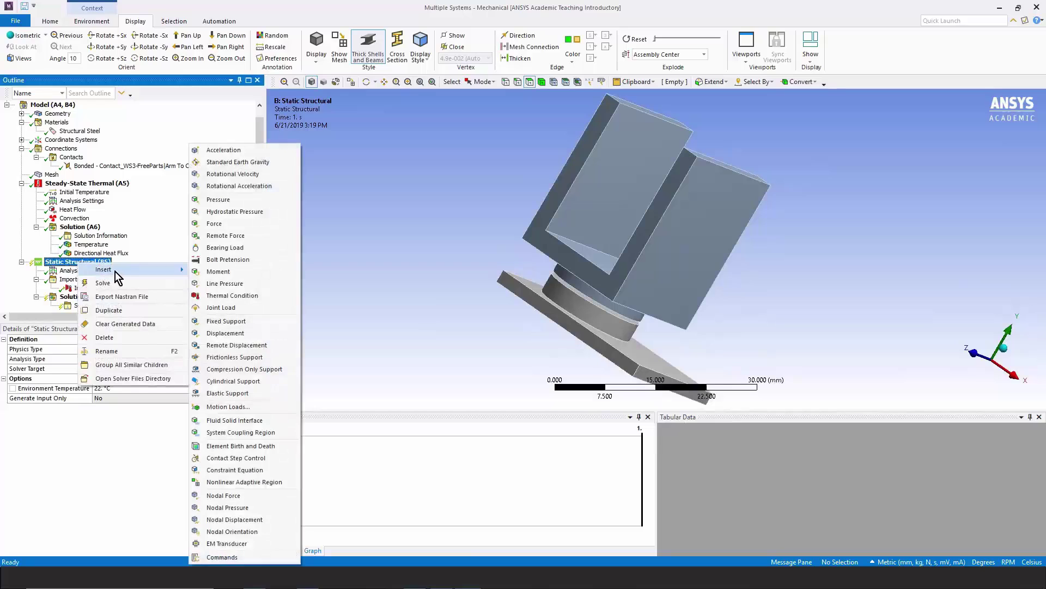
pyautogui.click(236, 345)
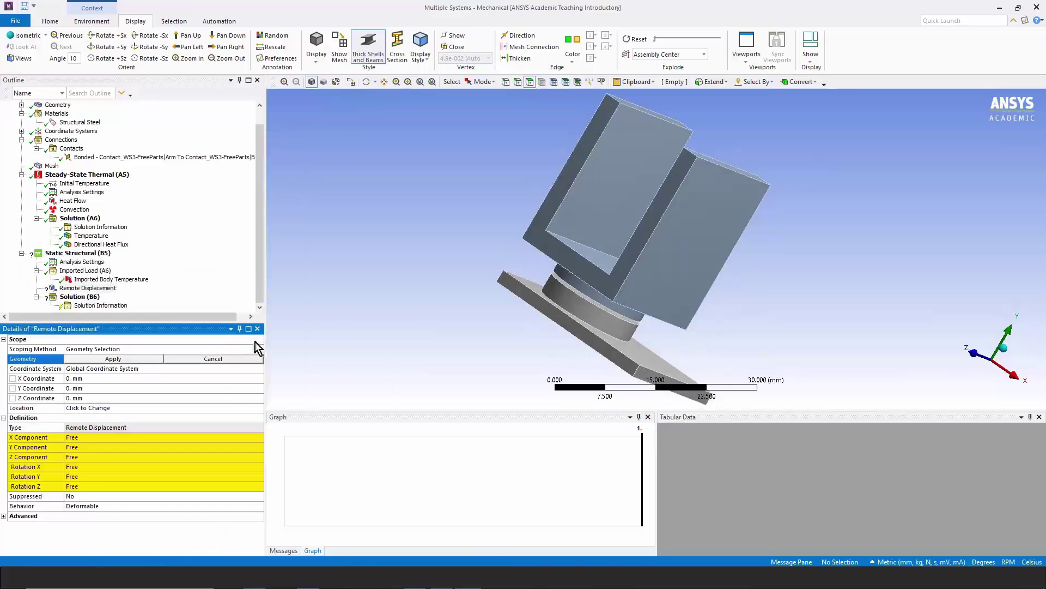
pyautogui.click(662, 386)
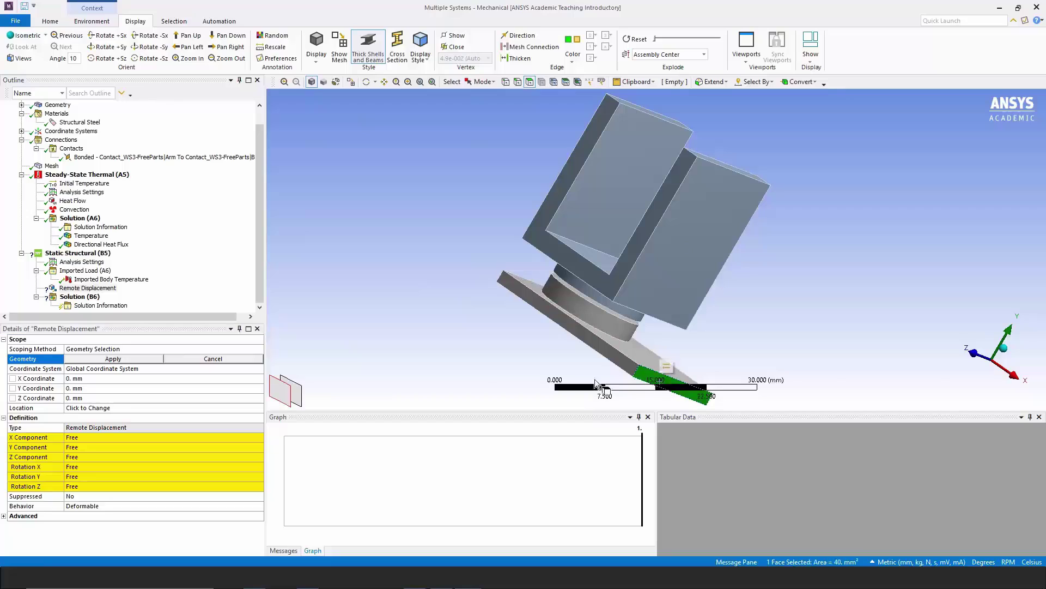
pyautogui.click(112, 359)
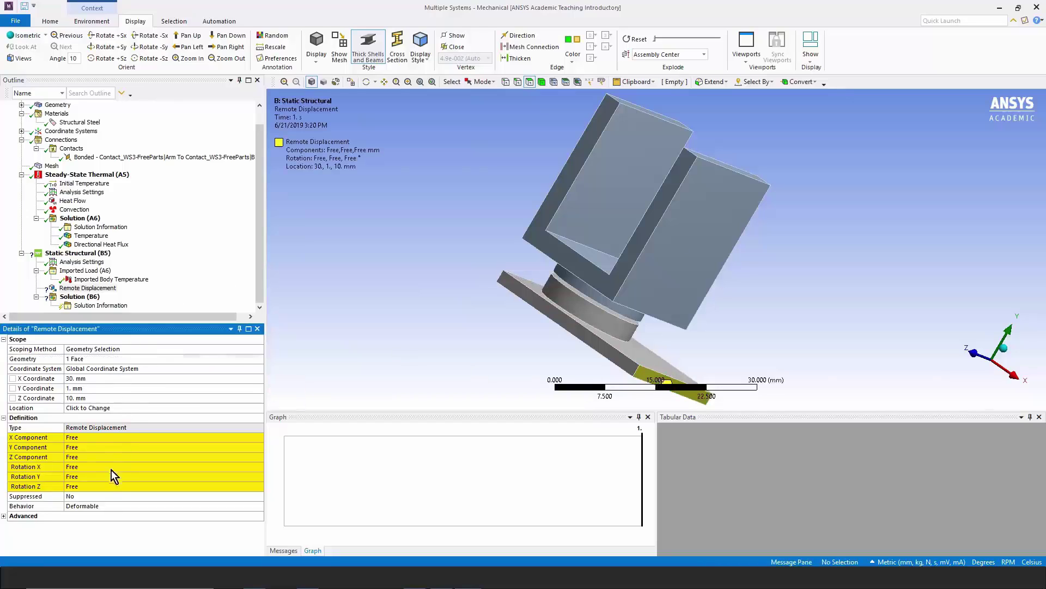
# Set the remote displacement's X, Y and Z components to 0 mm.
pyautogui.click(106, 439)
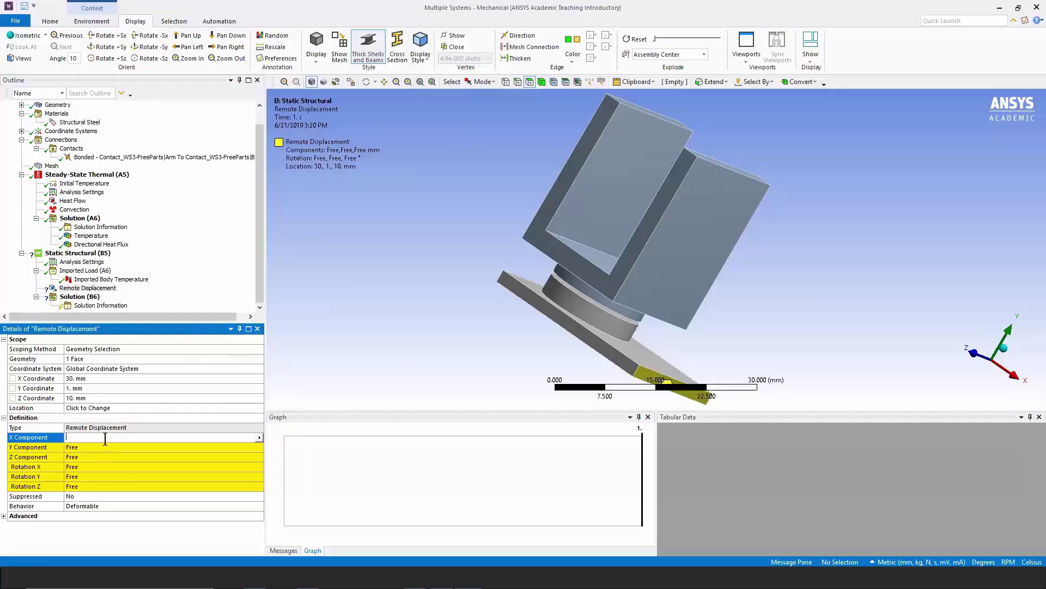
pyautogui.write('0')
pyautogui.press('Return')
pyautogui.click(96, 448)
pyautogui.write('0')
pyautogui.click(94, 457)
pyautogui.write('0')
# Set the remote displacement's rotations about X, Y and Z to 0° and inspect the constrained end face.
pyautogui.click(97, 467)
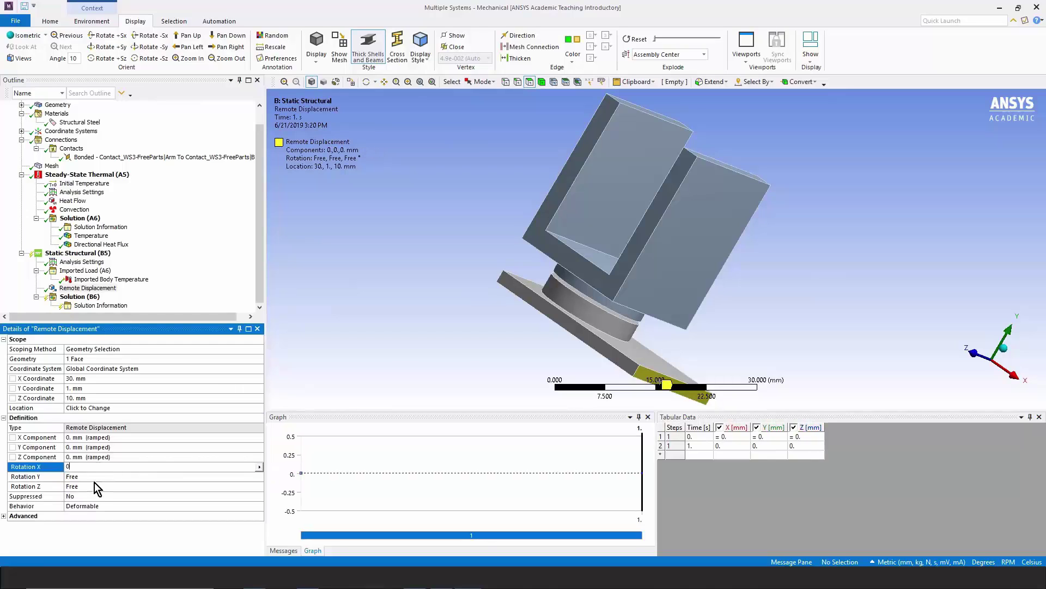
pyautogui.write('0')
pyautogui.click(96, 476)
pyautogui.write('0')
pyautogui.click(93, 487)
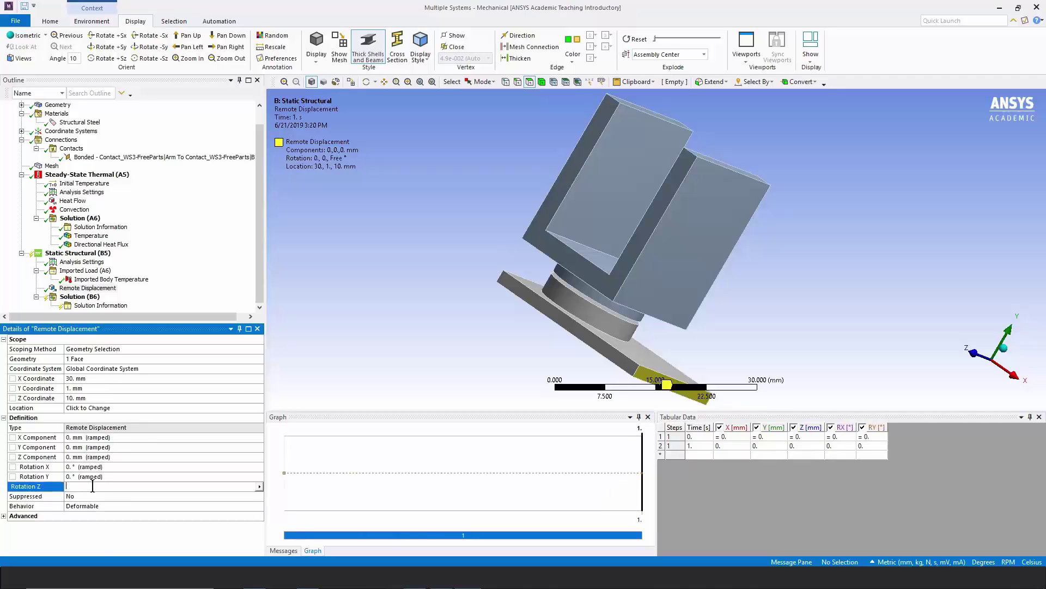
pyautogui.write('0')
pyautogui.click(96, 541)
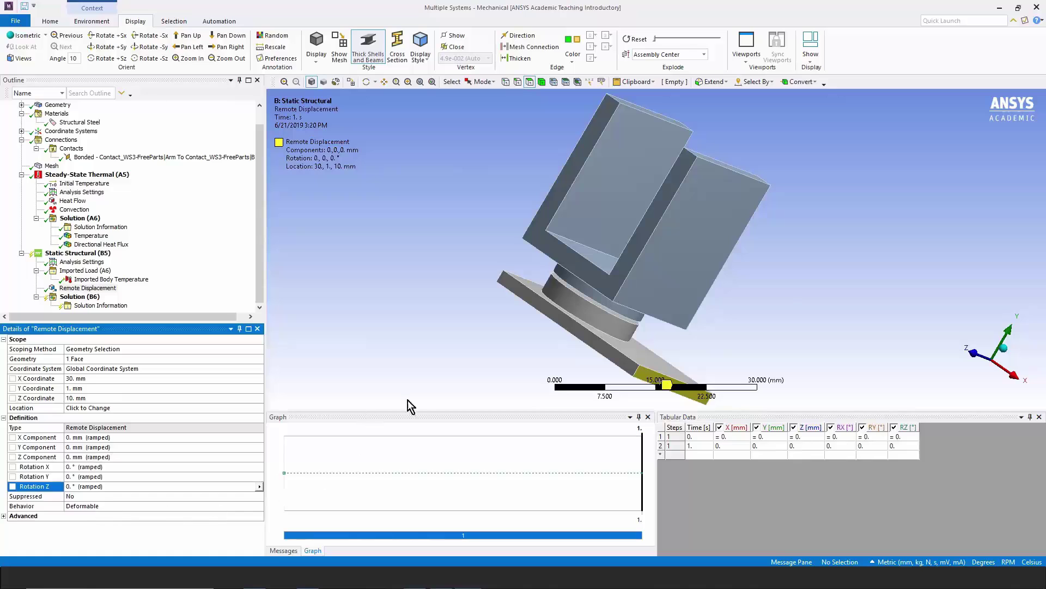
pyautogui.moveTo(551, 374)
pyautogui.mouseDown(button='middle')
pyautogui.moveTo(541, 362)
pyautogui.moveTo(549, 387)
pyautogui.mouseUp(button='middle')
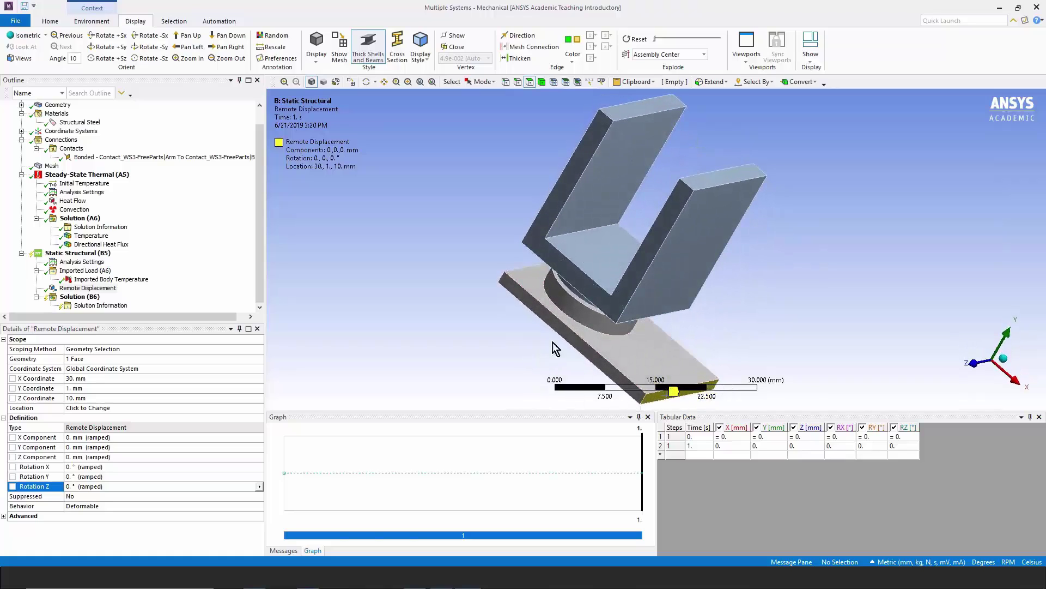
pyautogui.moveTo(544, 354)
pyautogui.mouseDown(button='middle')
pyautogui.moveTo(542, 321)
pyautogui.moveTo(553, 332)
pyautogui.moveTo(552, 345)
pyautogui.moveTo(542, 341)
pyautogui.mouseUp(button='middle')
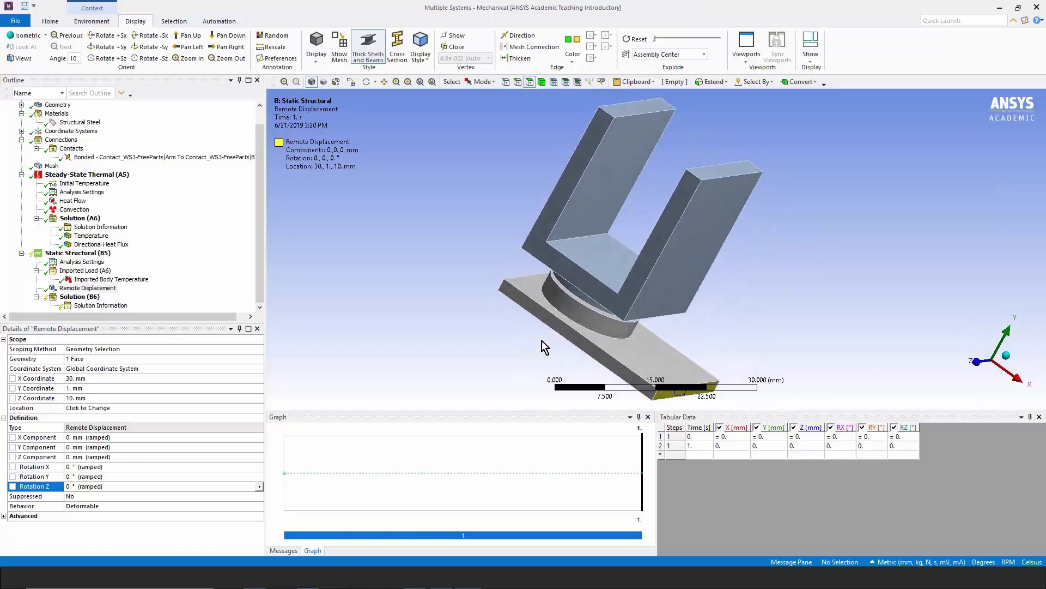
# Insert a Total Deformation result for all bodies under the Static Structural solution.
pyautogui.click(261, 195)
pyautogui.click(87, 298)
pyautogui.rightClick(86, 298)
pyautogui.moveTo(175, 305)
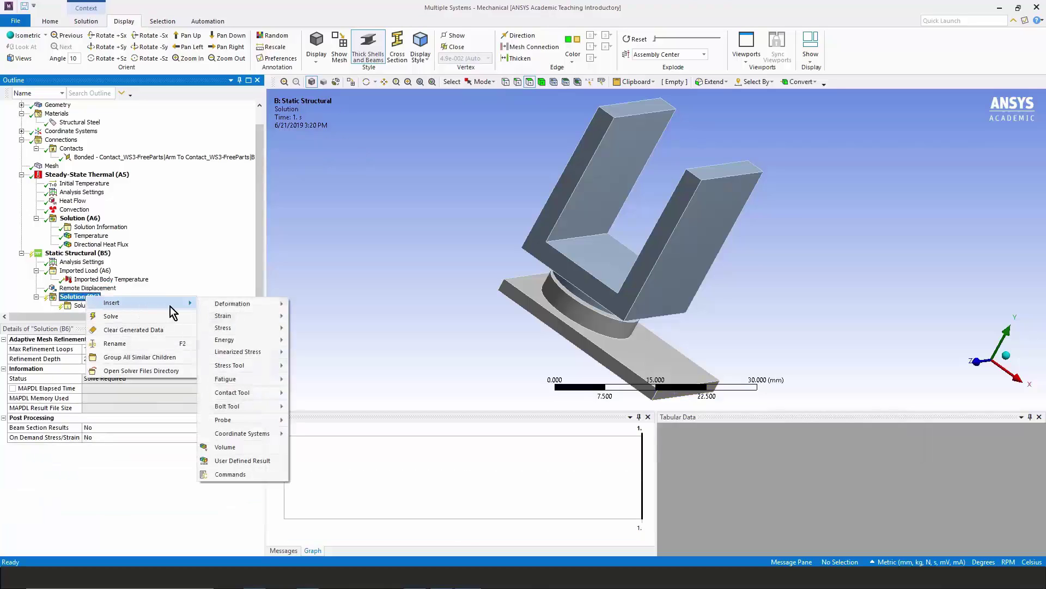
pyautogui.moveTo(256, 304)
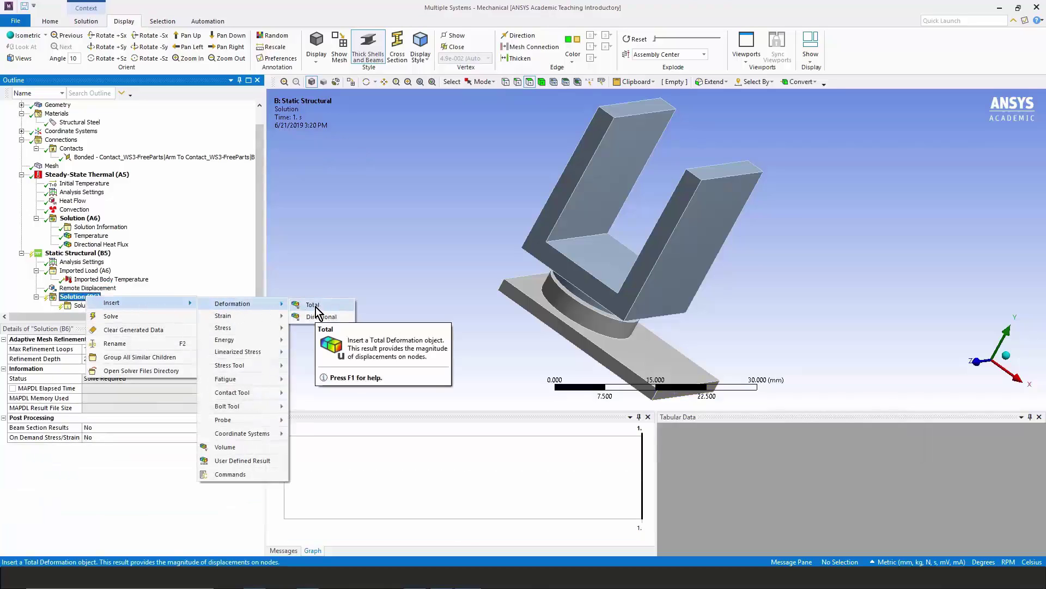
pyautogui.click(315, 305)
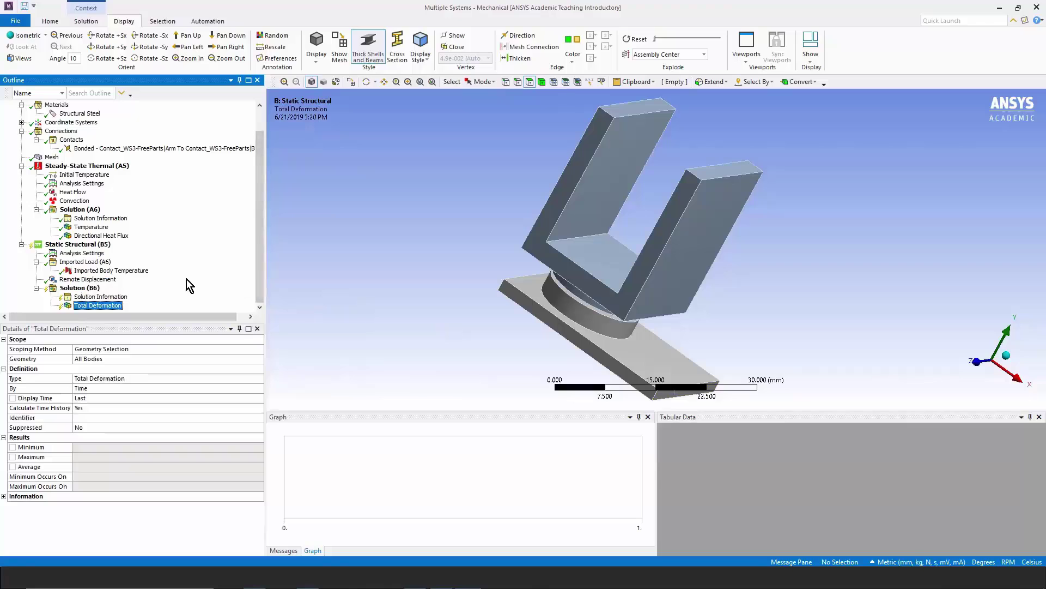
# Insert an Equivalent (von-Mises) Stress result for all bodies and solve the Static Structural analysis.
pyautogui.rightClick(89, 288)
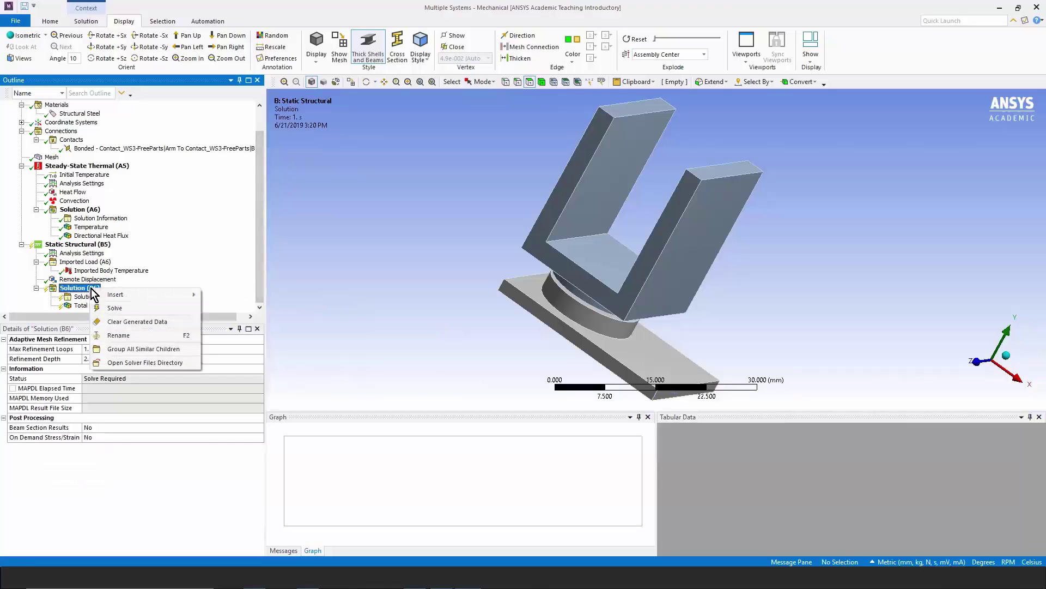
pyautogui.moveTo(145, 302)
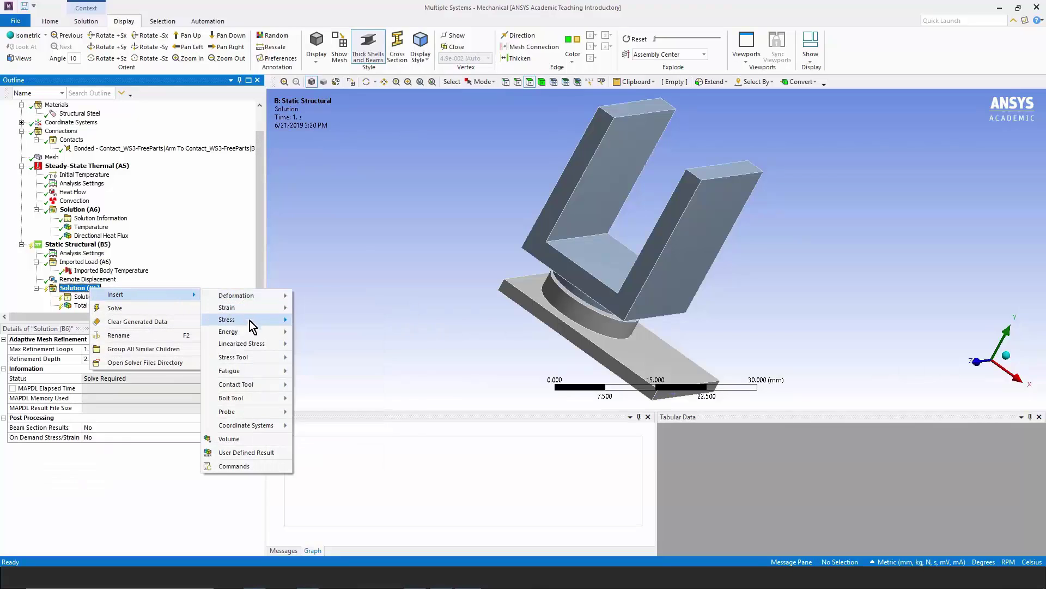
pyautogui.moveTo(269, 327)
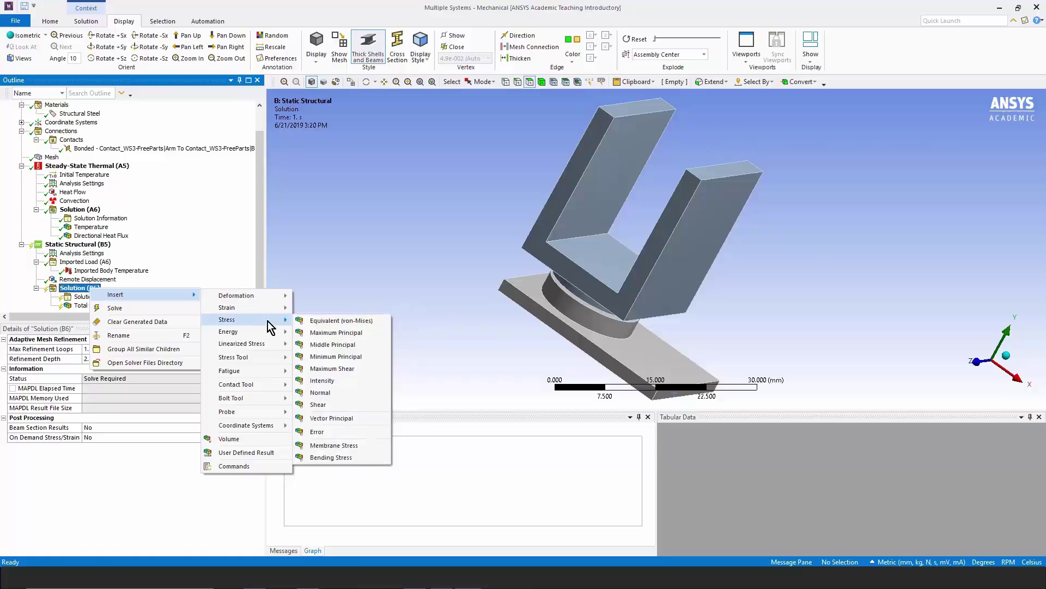
pyautogui.click(335, 321)
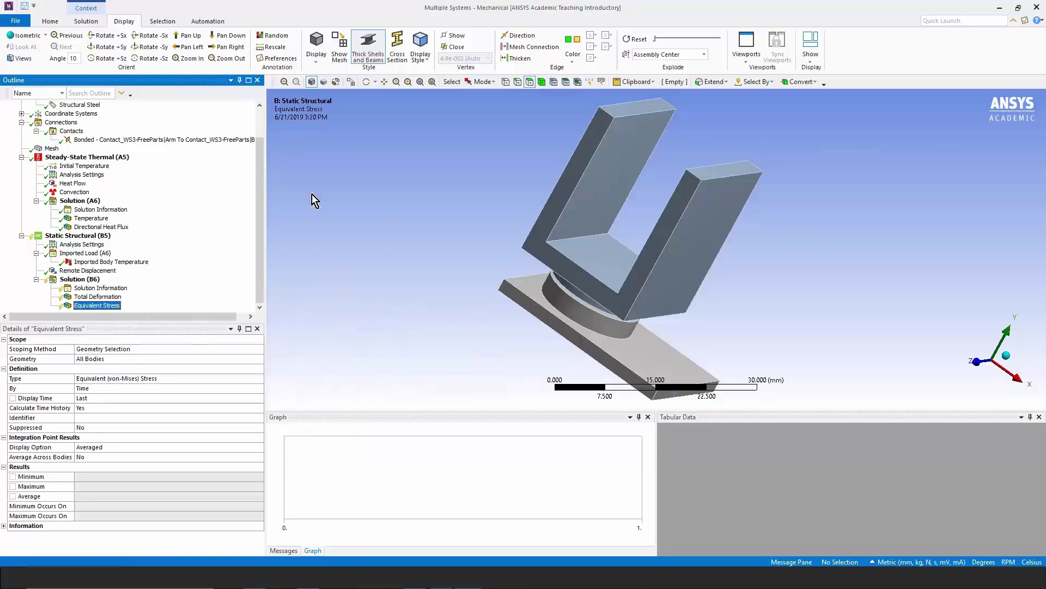
pyautogui.rightClick(77, 279)
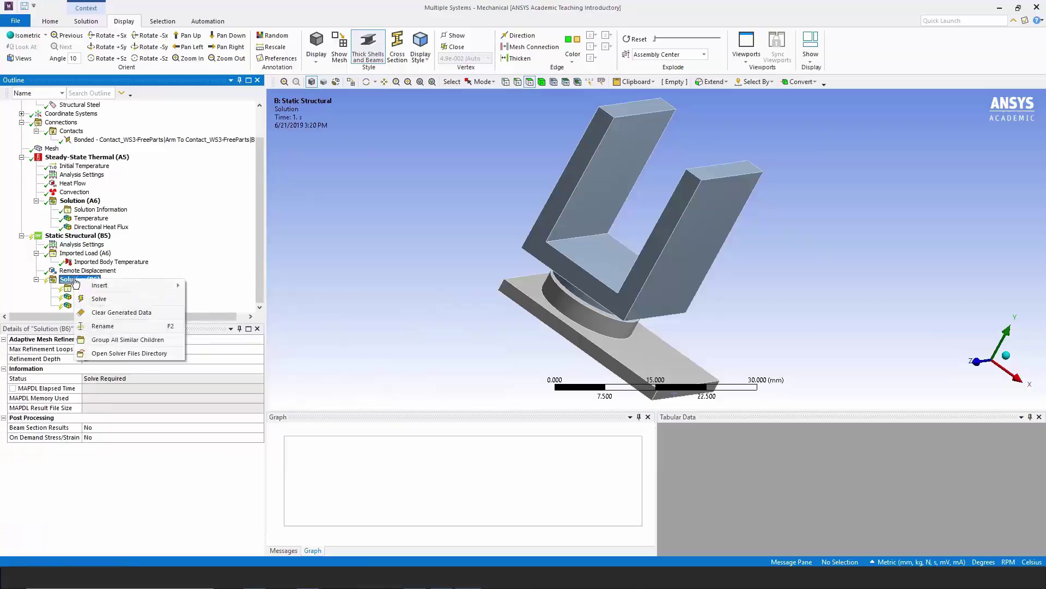
pyautogui.click(106, 299)
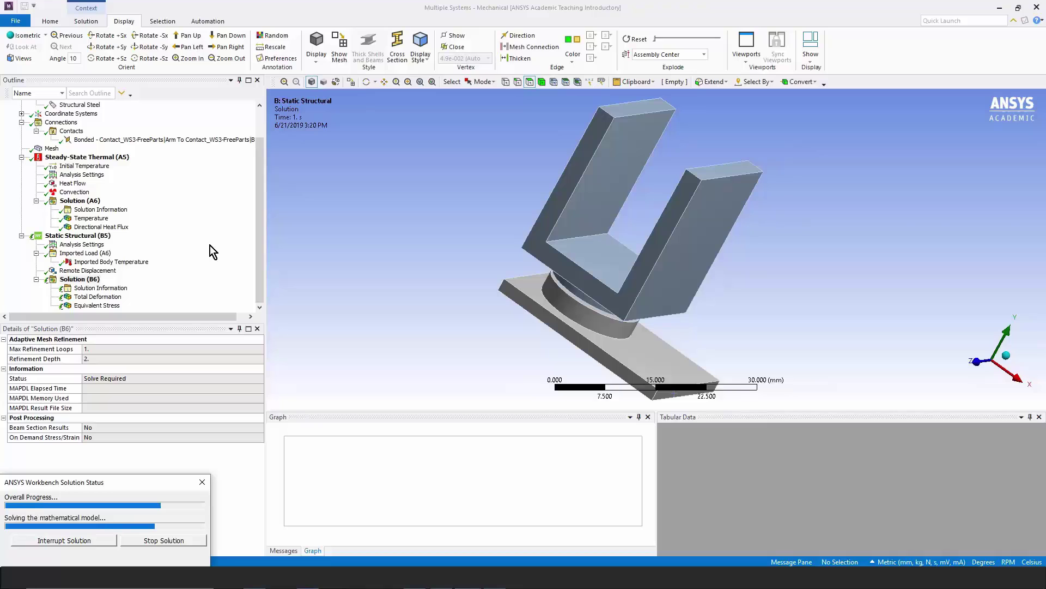
# Examine the Total Deformation plot around the constrained end face, animate it and check its display scale.
pyautogui.click(101, 297)
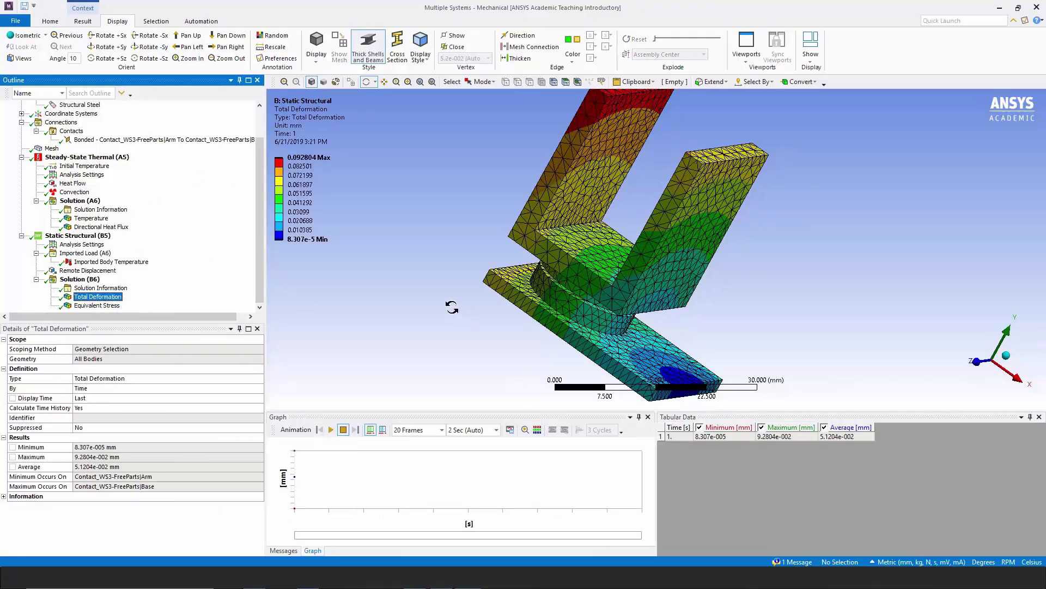
pyautogui.moveTo(620, 369); pyautogui.dragTo(613, 387)
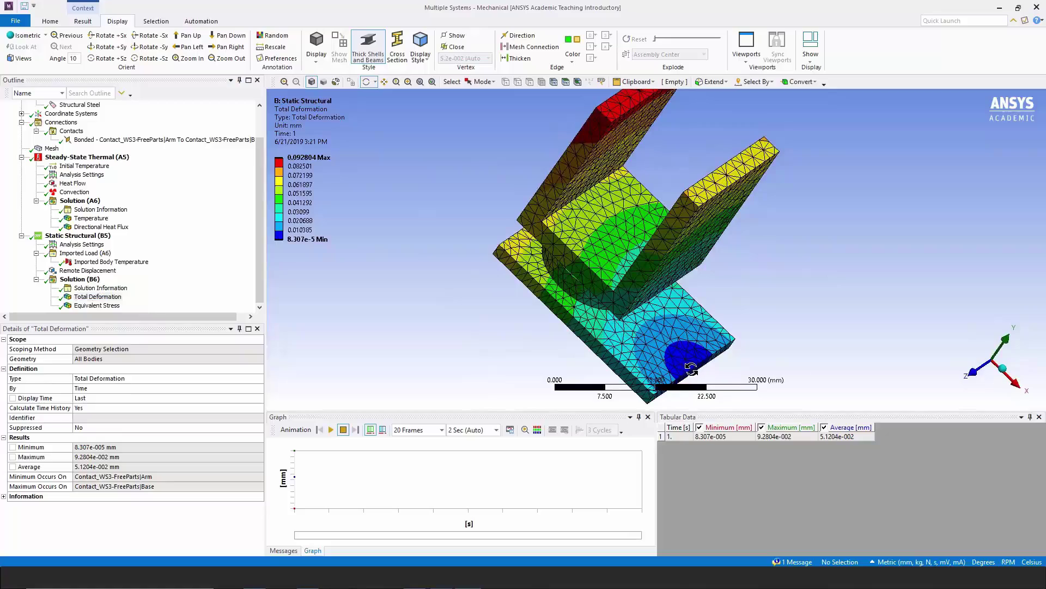
pyautogui.moveTo(692, 369); pyautogui.dragTo(681, 342)
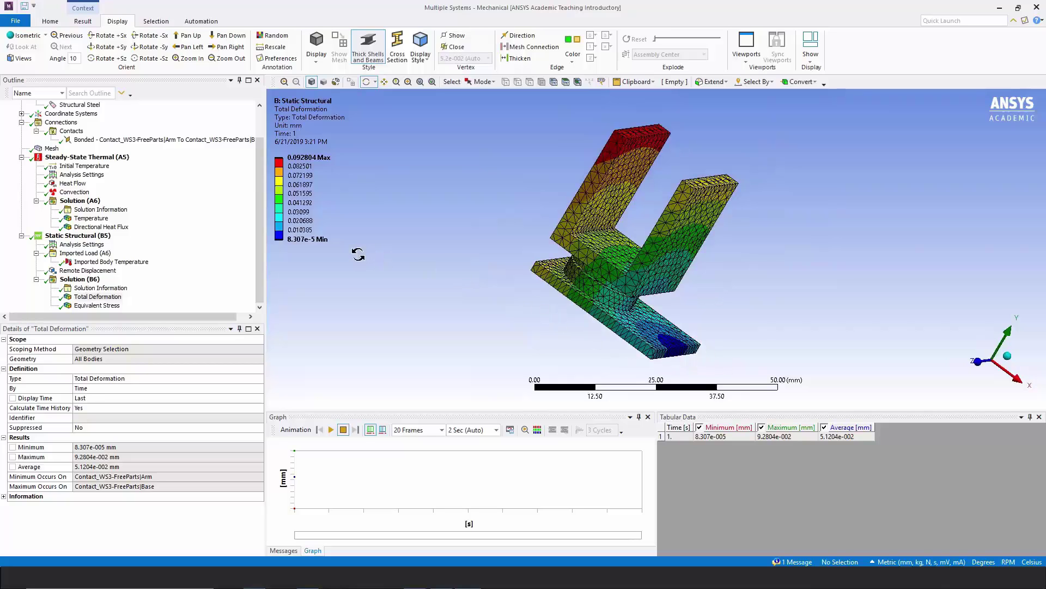
pyautogui.click(332, 431)
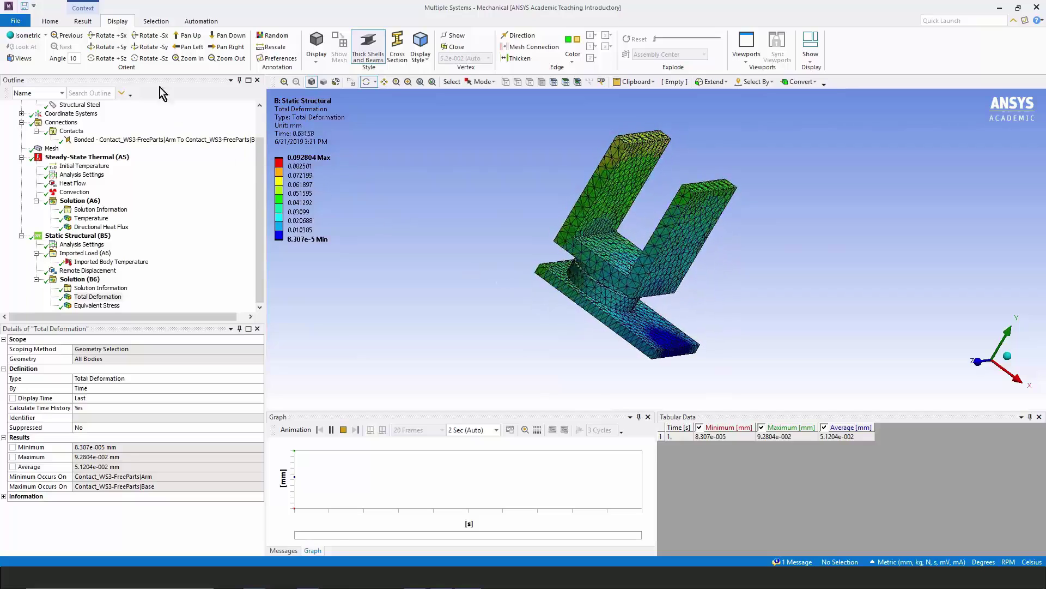
pyautogui.click(86, 21)
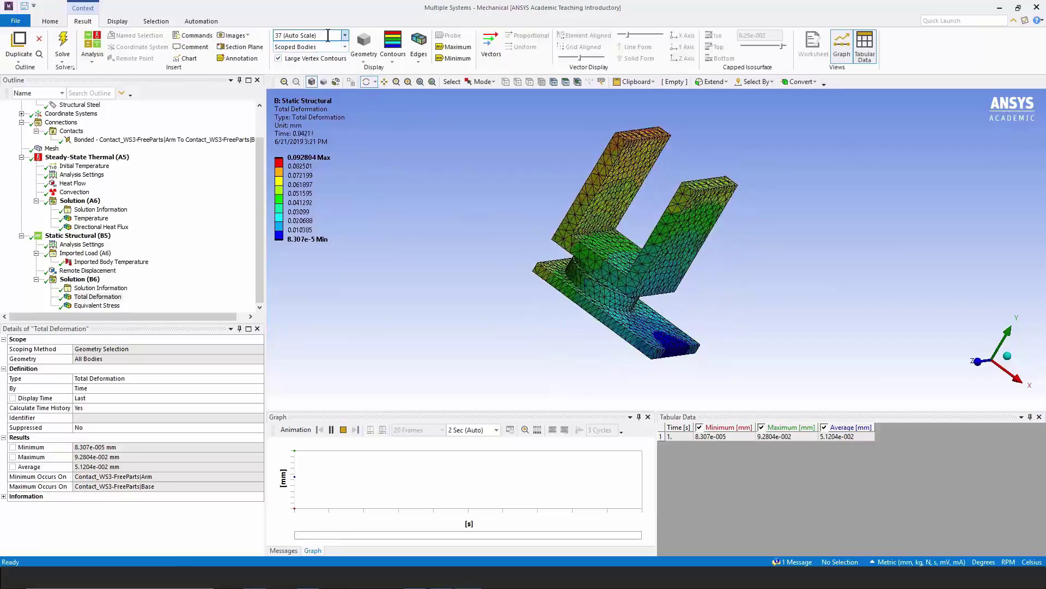
pyautogui.click(343, 430)
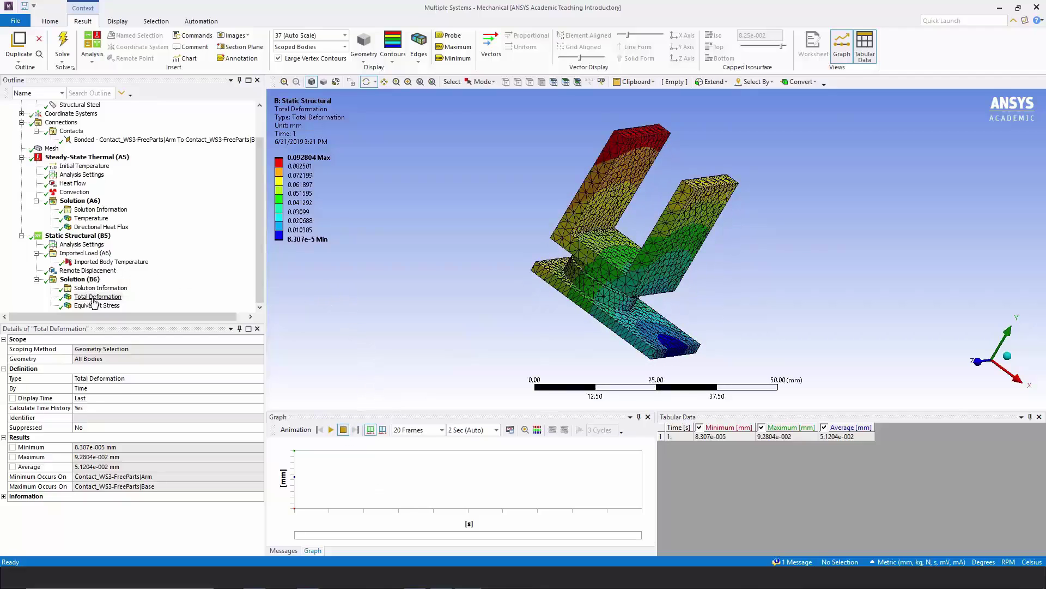
# Compare the Equivalent Stress and Total Deformation plots, looking closely at the interface between arm and base.
pyautogui.click(96, 305)
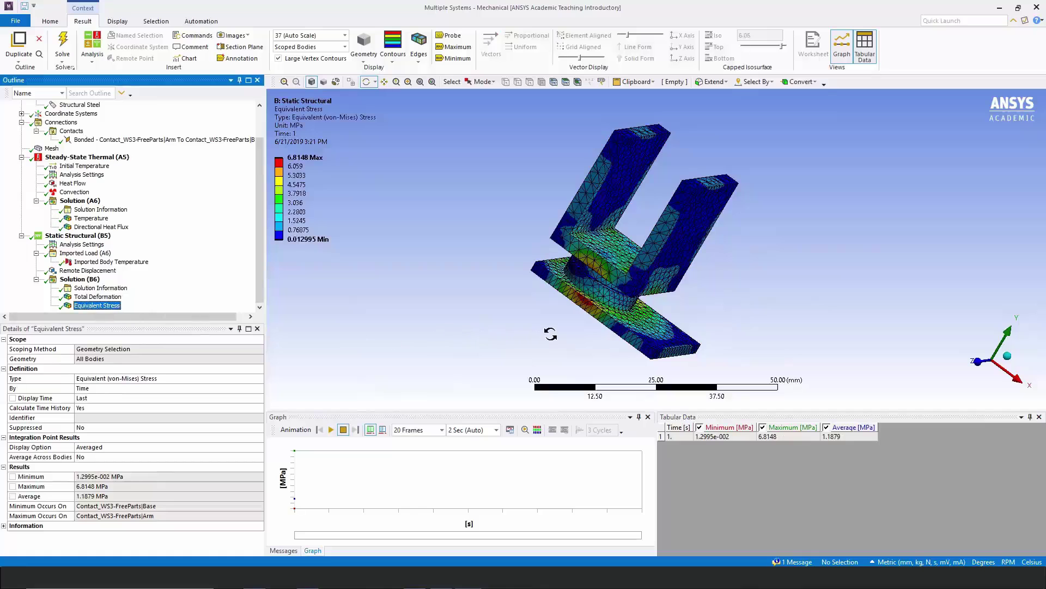
pyautogui.moveTo(556, 334)
pyautogui.mouseDown()
pyautogui.moveTo(611, 303)
pyautogui.moveTo(542, 338)
pyautogui.moveTo(540, 321)
pyautogui.mouseUp()
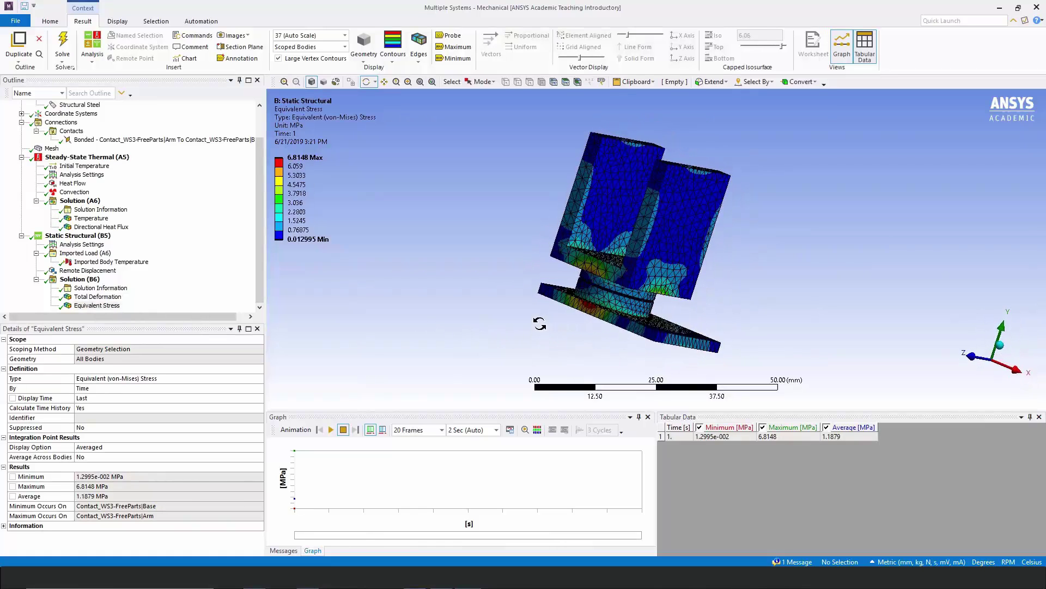
pyautogui.click(148, 298)
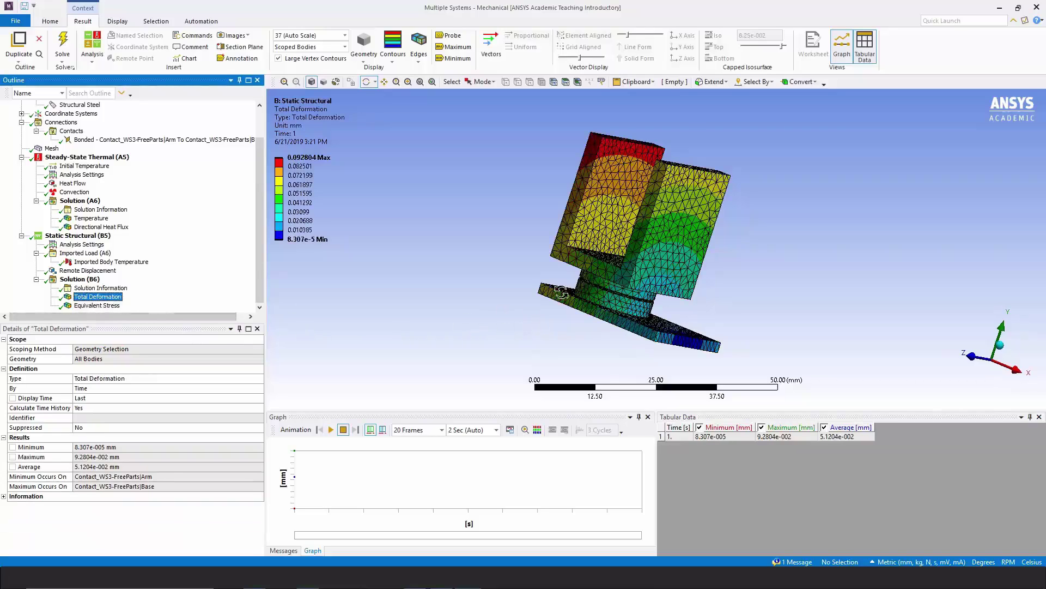
pyautogui.scroll(5, 643, 306)
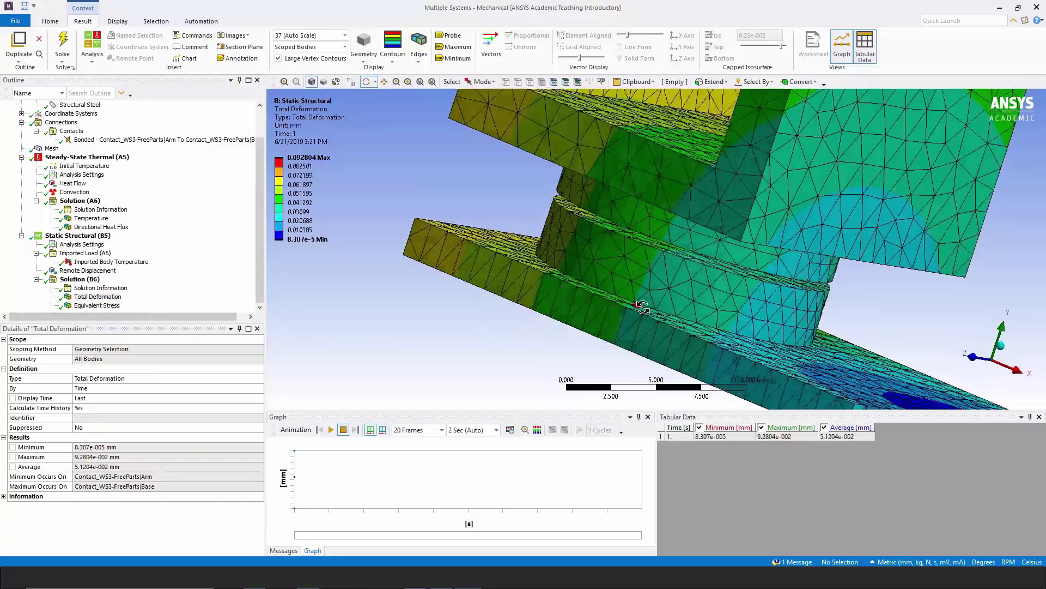
pyautogui.moveTo(643, 307); pyautogui.dragTo(580, 278)
pyautogui.click(94, 306)
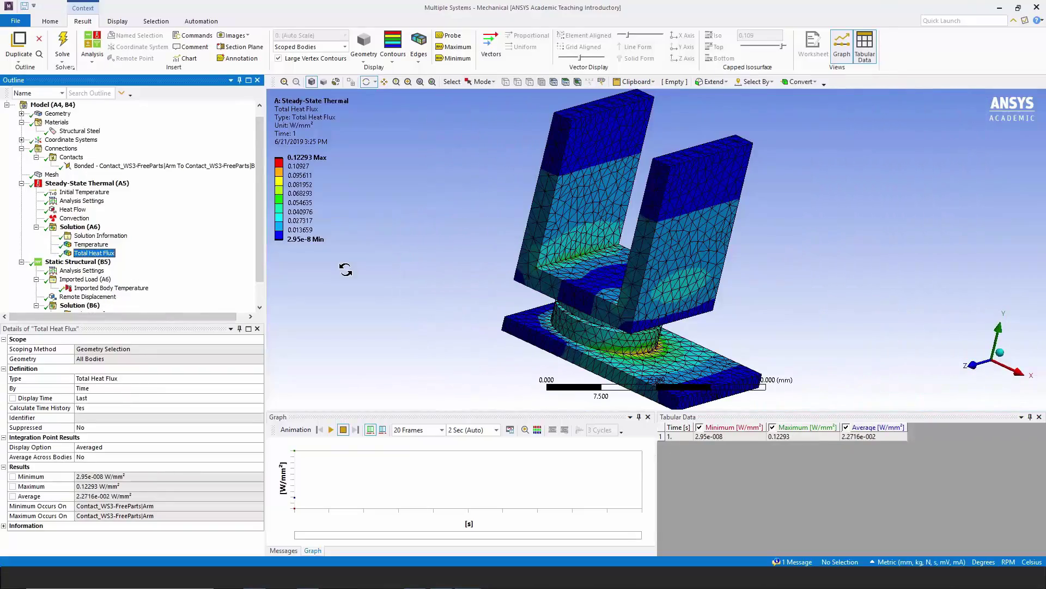
# Review the Steady-State Thermal loads and the Total Heat Flux contour plot.
pyautogui.click(108, 186)
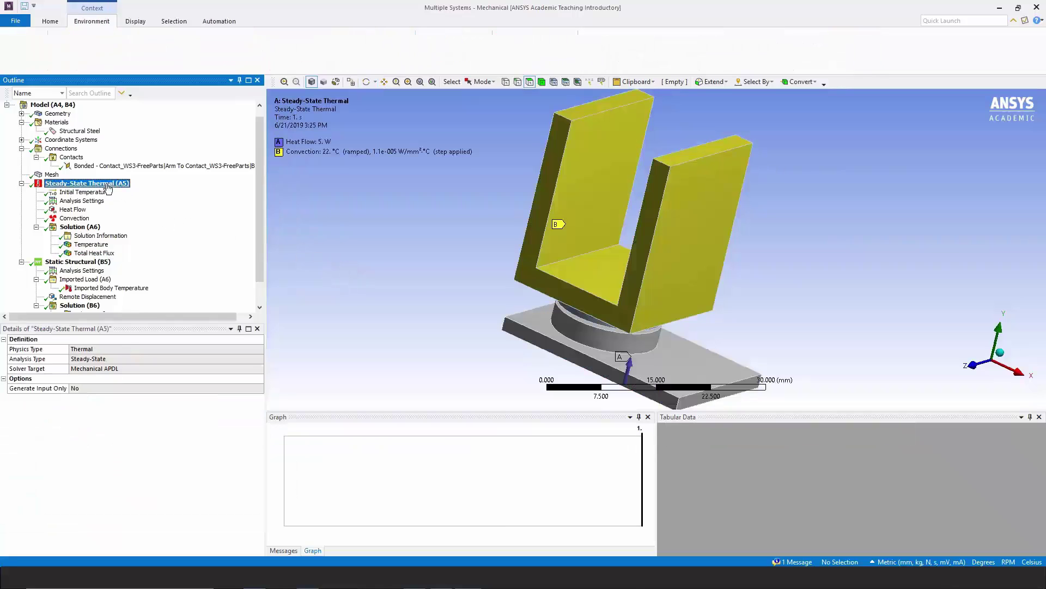
pyautogui.click(94, 254)
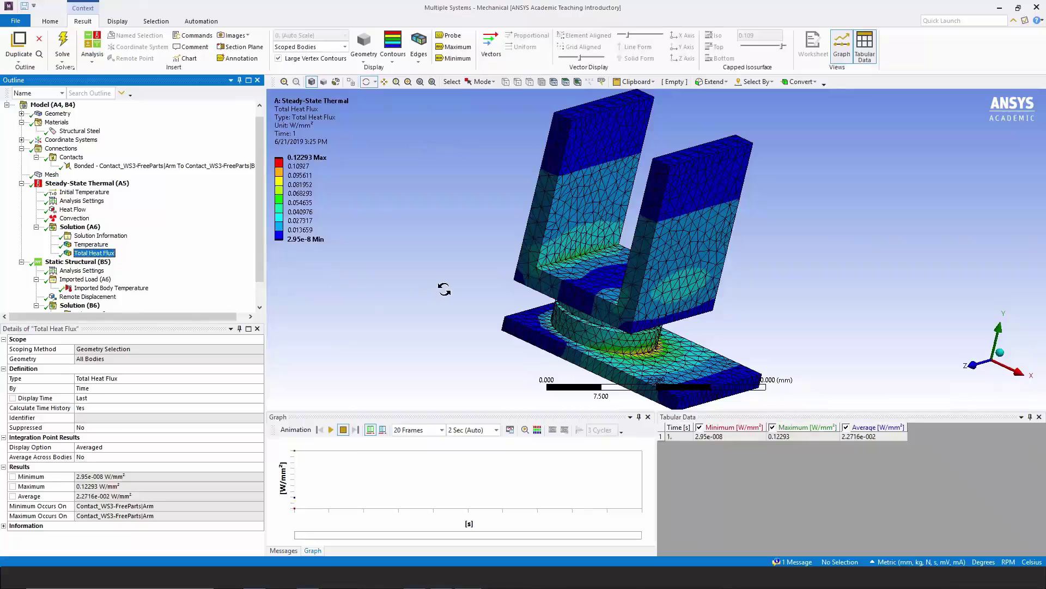
pyautogui.moveTo(444, 290); pyautogui.dragTo(450, 279)
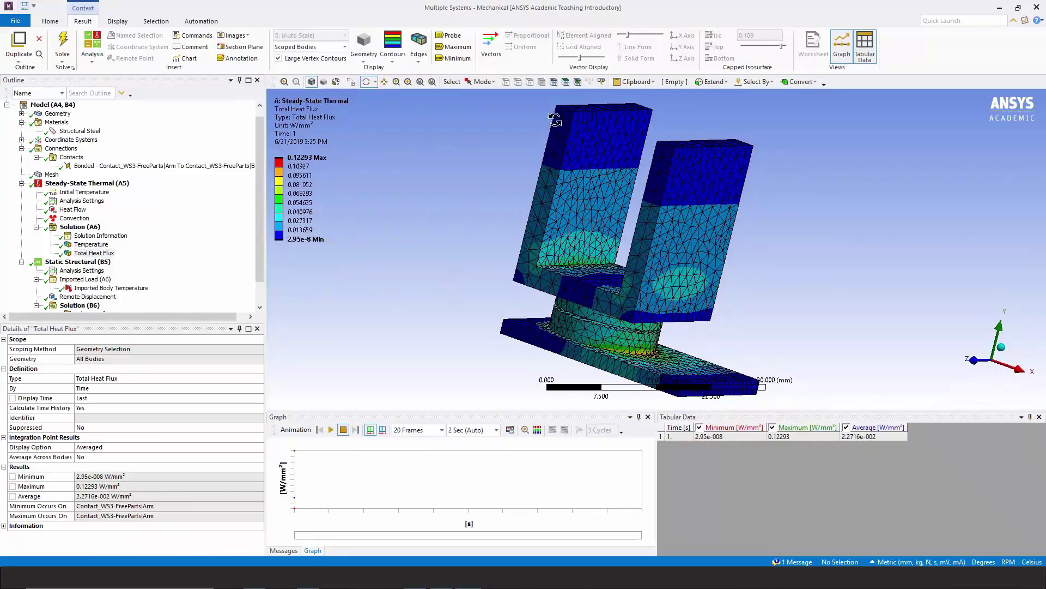
# Display the Total Heat Flux result as solid-form vectors and inspect the flow across the arm-to-base contact.
pyautogui.click(492, 44)
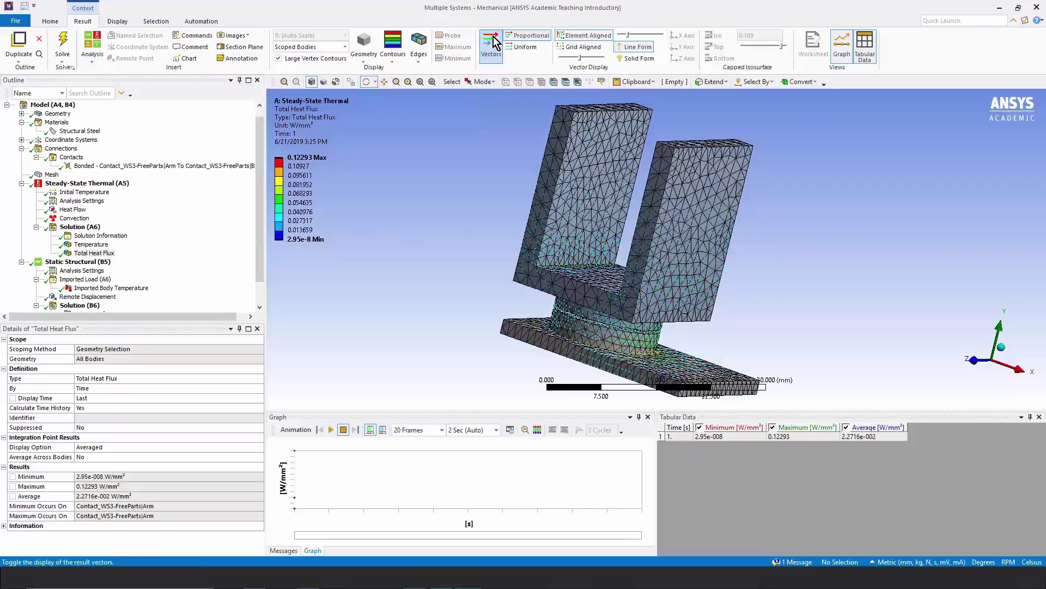
pyautogui.moveTo(577, 321); pyautogui.dragTo(631, 327)
pyautogui.click(636, 59)
pyautogui.scroll(5, 633, 329)
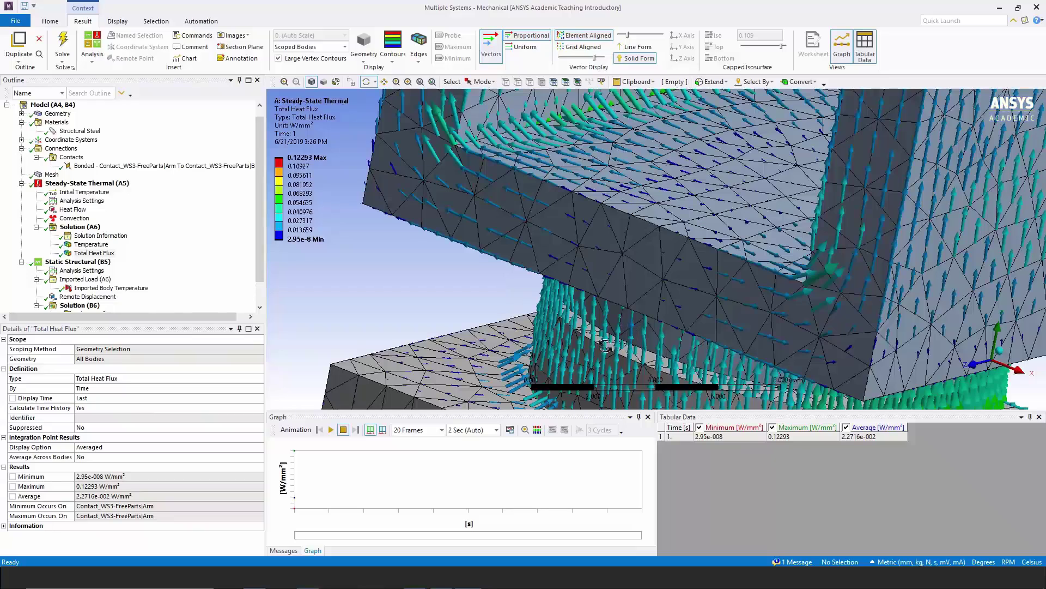
pyautogui.moveTo(619, 334); pyautogui.dragTo(656, 337)
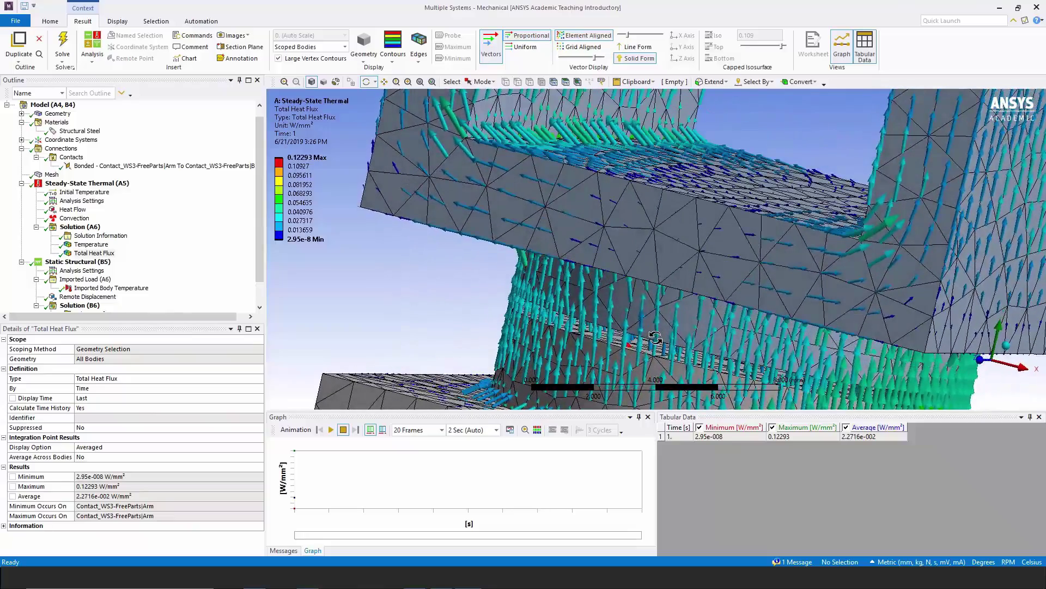
pyautogui.scroll(-8, 655, 338)
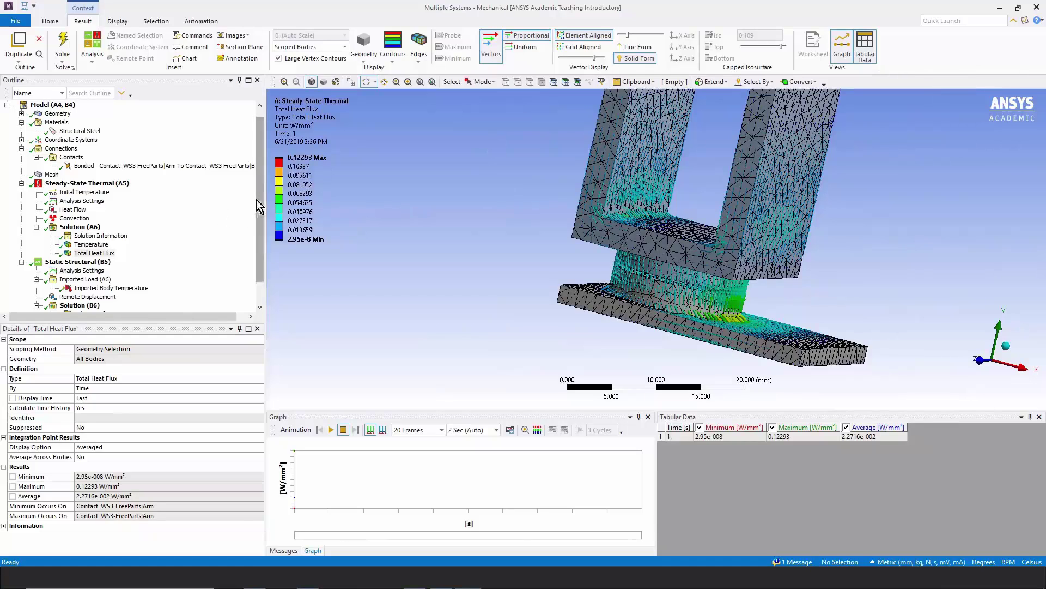
# Review the Static Structural Total Deformation vectors and the Equivalent Stress contours.
pyautogui.scroll(-1, 258, 200)
pyautogui.click(98, 297)
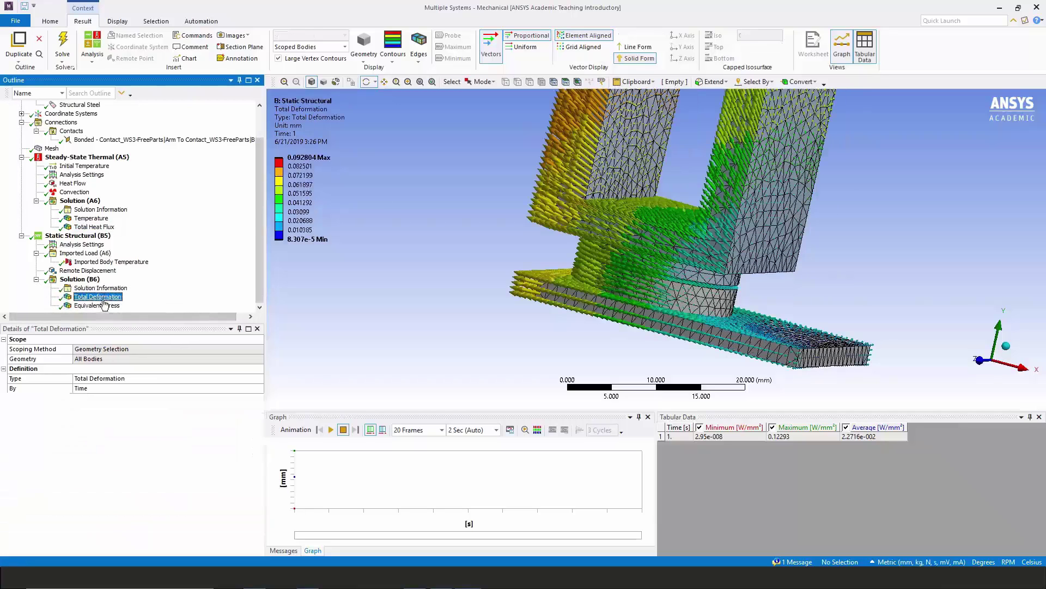
pyautogui.click(98, 306)
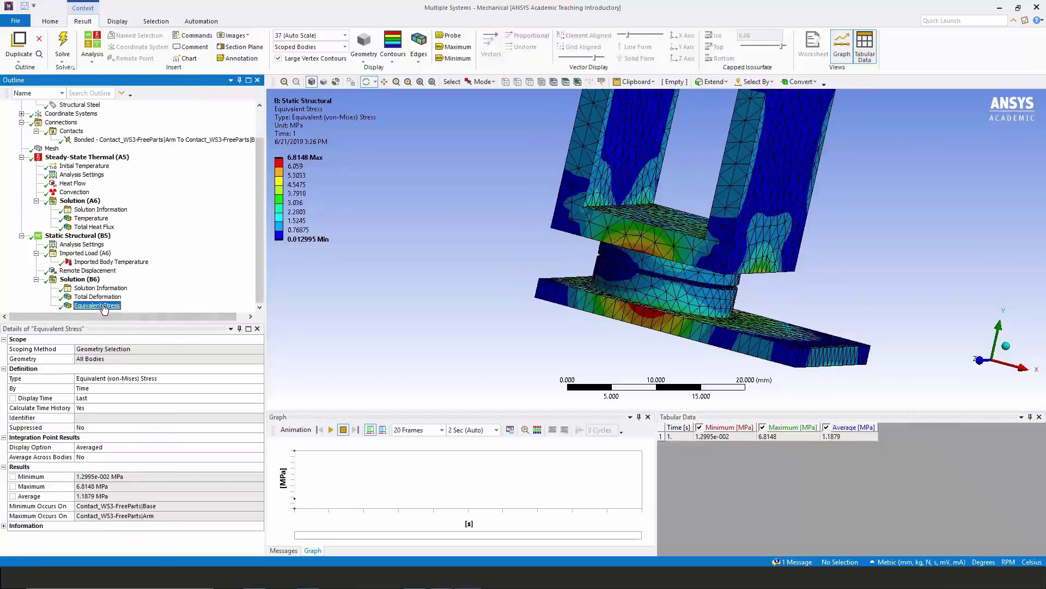